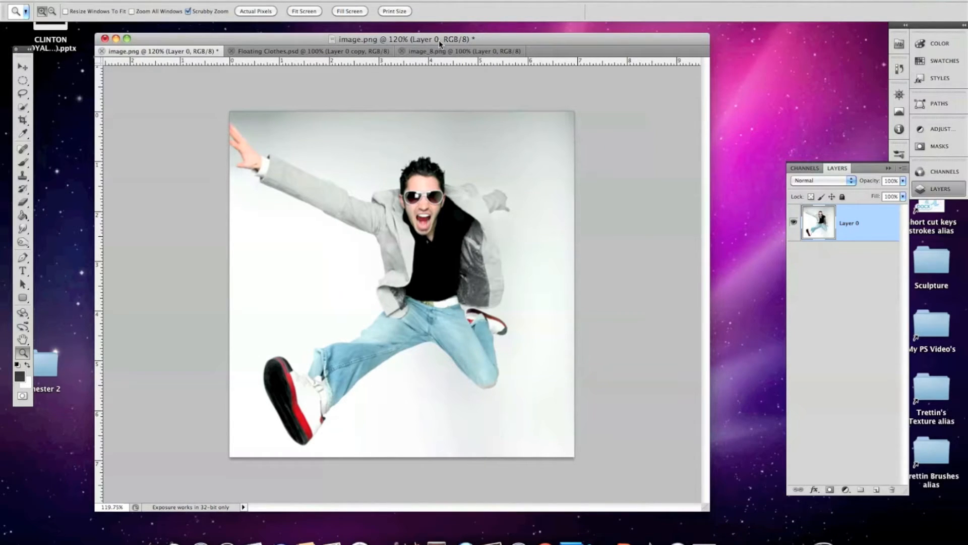
- Create a new empty layer named "Clone Stamp 1" above the photo layer
{"action": "key", "text": "super+shift+n"}
{"action": "type", "text": "Clone Stamp 1"}
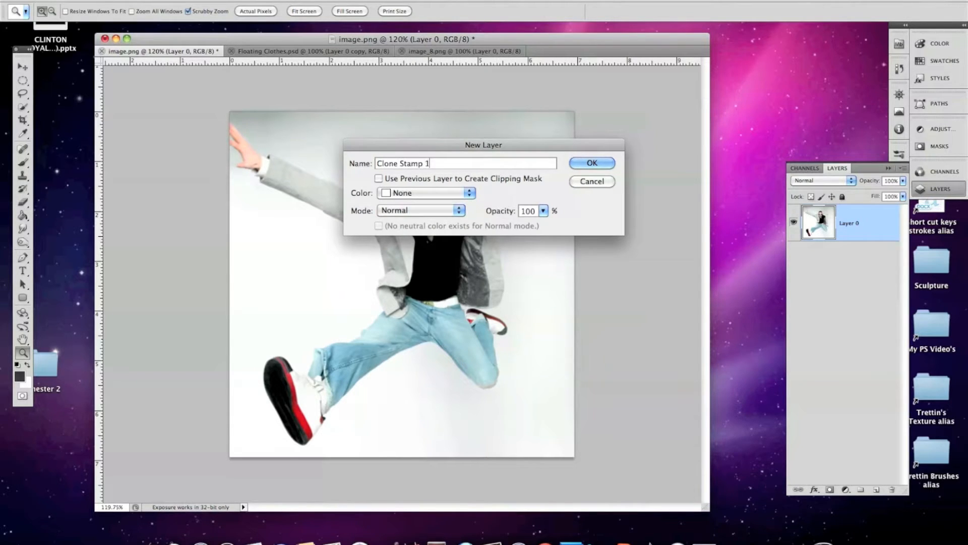
{"action": "key", "text": "Return"}
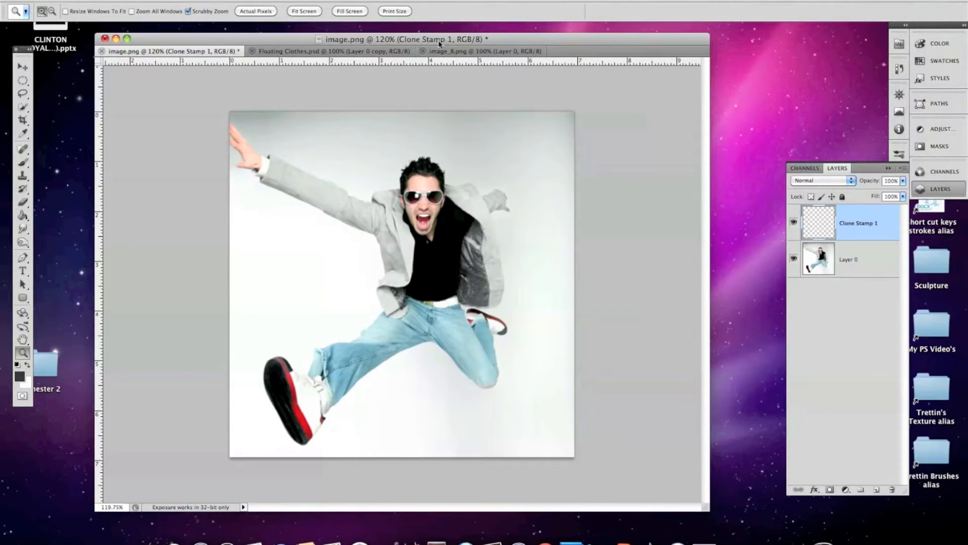
- Set up the Clone Stamp to sample All Layers for retouching the man's outstretched hand
{"action": "left_click_drag", "start_coordinate": [243, 156], "coordinate": [295, 225]}
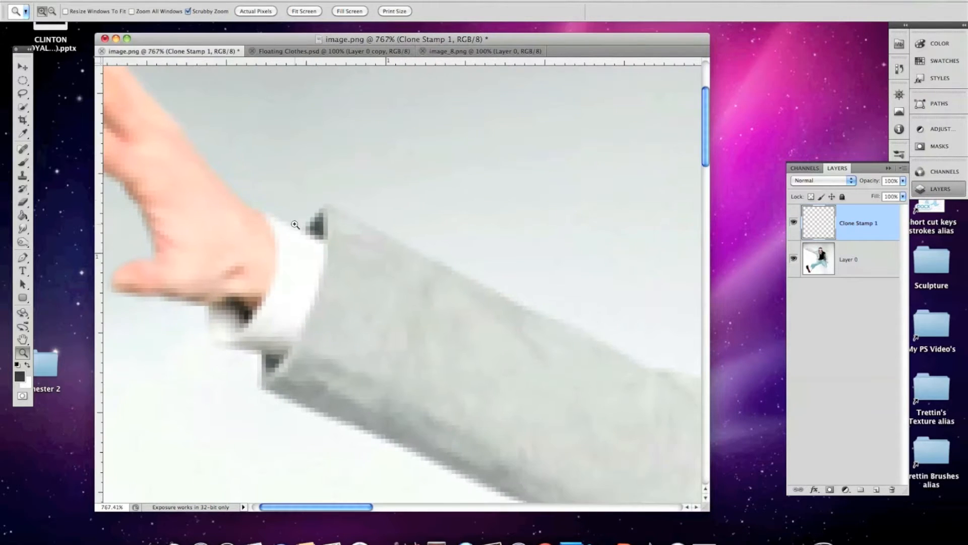
{"action": "left_click_drag", "start_coordinate": [199, 317], "coordinate": [235, 332]}
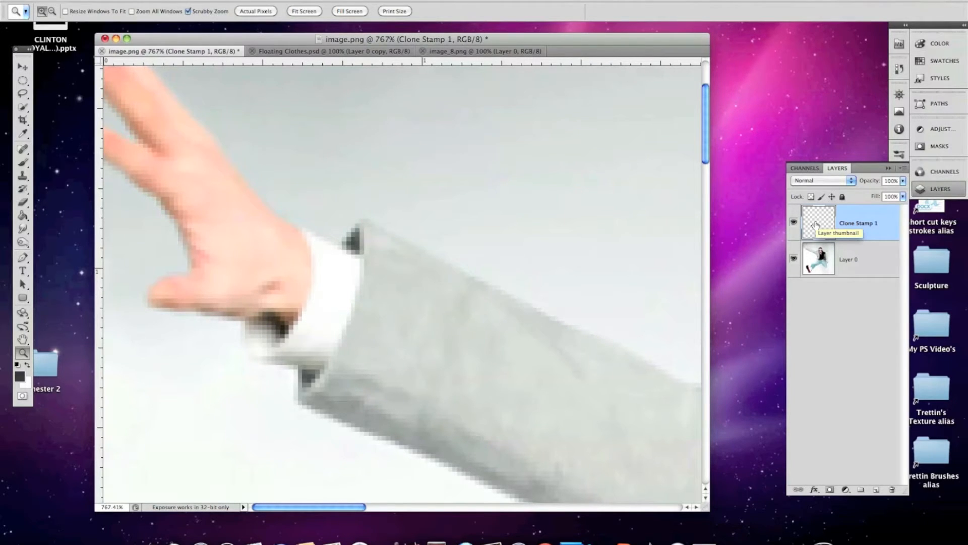
{"action": "key", "text": "s"}
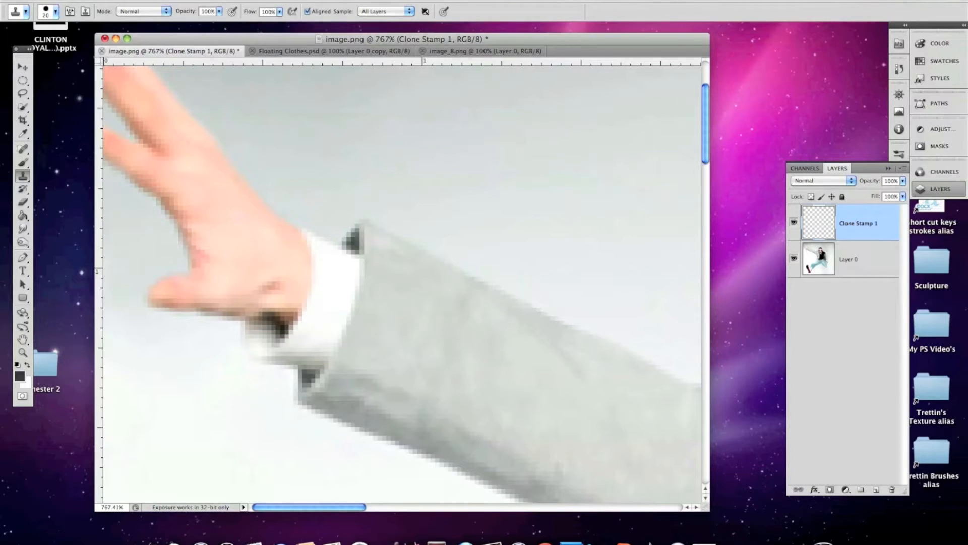
{"action": "left_click", "coordinate": [411, 11]}
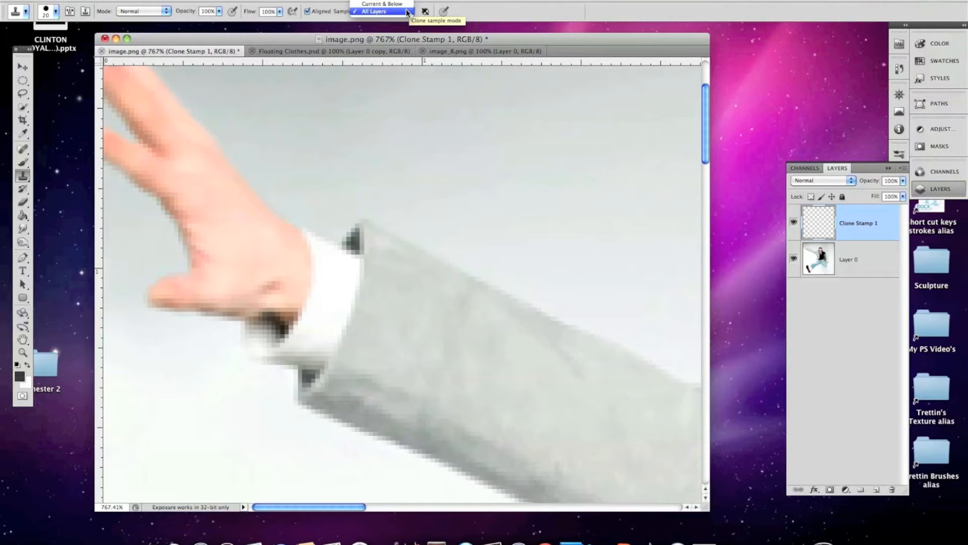
{"action": "left_click", "coordinate": [406, 12]}
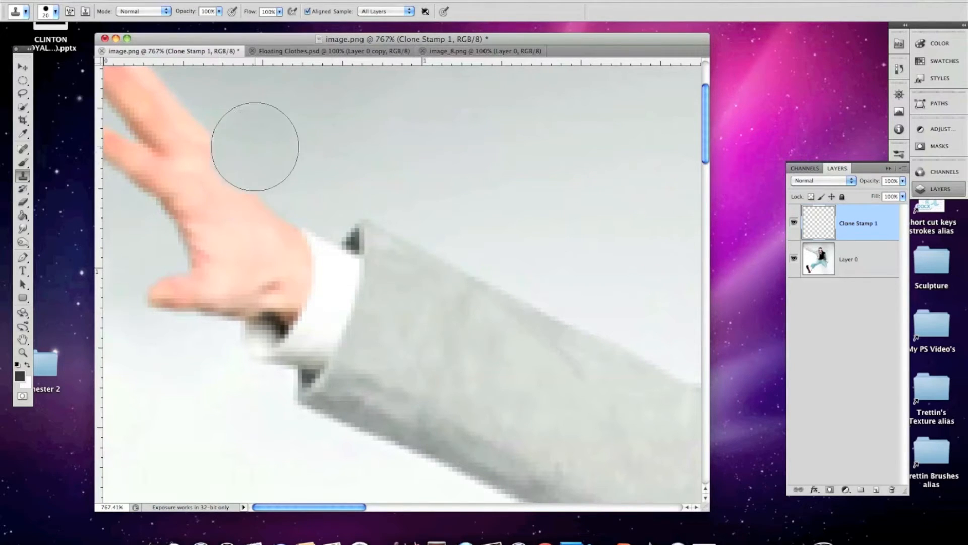
- Clone nearby grey background over the fingertips and upper edge of the outstretched hand, resampling the source between strokes
{"action": "mouse_move", "coordinate": [262, 130]}
{"action": "left_mouse_down"}
{"action": "mouse_move", "coordinate": [265, 120]}
{"action": "mouse_move", "coordinate": [127, 216]}
{"action": "mouse_move", "coordinate": [135, 209]}
{"action": "left_mouse_up"}
{"action": "left_click", "coordinate": [261, 121], "text": "alt"}
{"action": "left_click_drag", "start_coordinate": [232, 142], "coordinate": [156, 196]}
{"action": "left_click", "coordinate": [225, 102], "text": "alt"}
{"action": "mouse_move", "coordinate": [206, 111]}
{"action": "left_mouse_down"}
{"action": "mouse_move", "coordinate": [130, 139]}
{"action": "mouse_move", "coordinate": [116, 154]}
{"action": "left_mouse_up"}
{"action": "left_click", "coordinate": [260, 119], "text": "alt"}
{"action": "left_click_drag", "start_coordinate": [260, 111], "coordinate": [162, 119]}
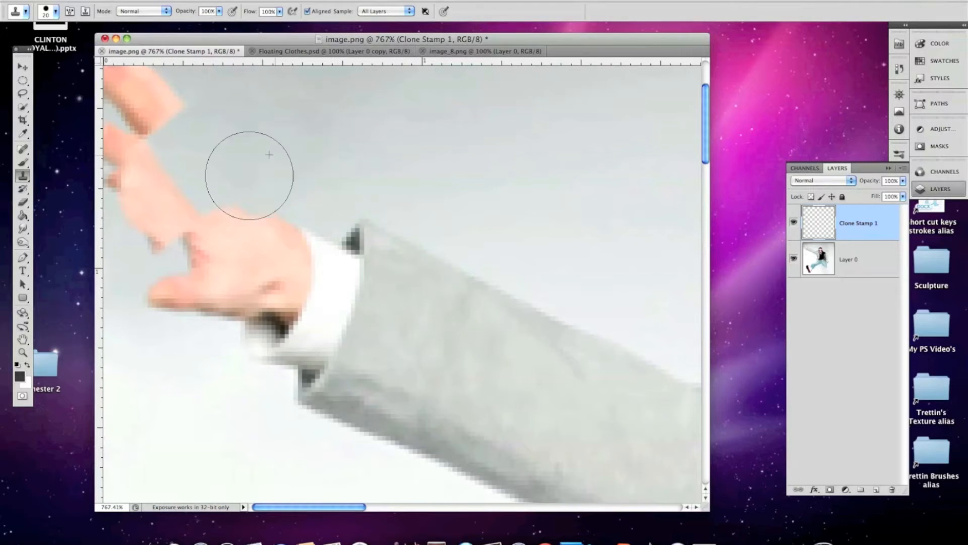
{"action": "left_click_drag", "start_coordinate": [250, 175], "coordinate": [209, 222]}
{"action": "left_click", "coordinate": [215, 92], "text": "alt"}
{"action": "left_click_drag", "start_coordinate": [210, 90], "coordinate": [145, 119]}
{"action": "left_click", "coordinate": [240, 123], "text": "alt"}
{"action": "mouse_move", "coordinate": [235, 120]}
{"action": "left_mouse_down"}
{"action": "mouse_move", "coordinate": [127, 79]}
{"action": "mouse_move", "coordinate": [176, 116]}
{"action": "mouse_move", "coordinate": [132, 95]}
{"action": "left_mouse_up"}
{"action": "left_click", "coordinate": [216, 139], "text": "alt"}
{"action": "left_click", "coordinate": [178, 123], "text": "alt"}
{"action": "mouse_move", "coordinate": [172, 121]}
{"action": "left_mouse_down"}
{"action": "mouse_move", "coordinate": [126, 168]}
{"action": "mouse_move", "coordinate": [131, 148]}
{"action": "mouse_move", "coordinate": [126, 164]}
{"action": "mouse_move", "coordinate": [197, 176]}
{"action": "left_mouse_up"}
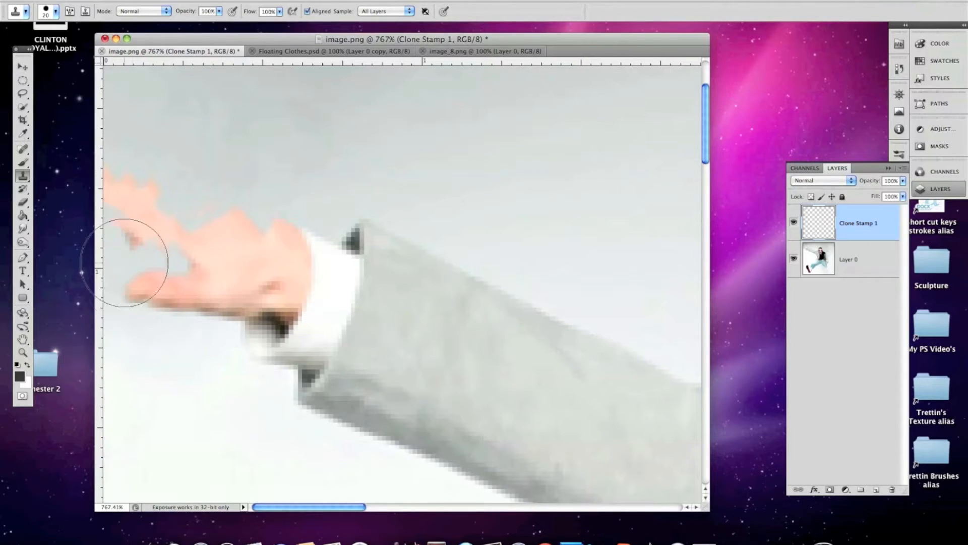
- Clone background over the remaining fingers, the thumb and the hand's lower edge with a 10-pixel brush
{"action": "key", "text": "["}
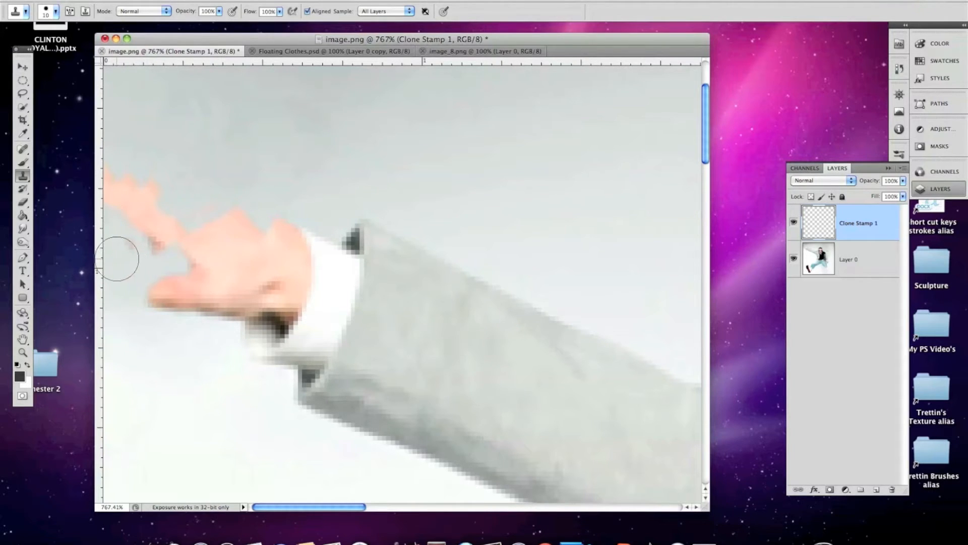
{"action": "left_click", "coordinate": [128, 227]}
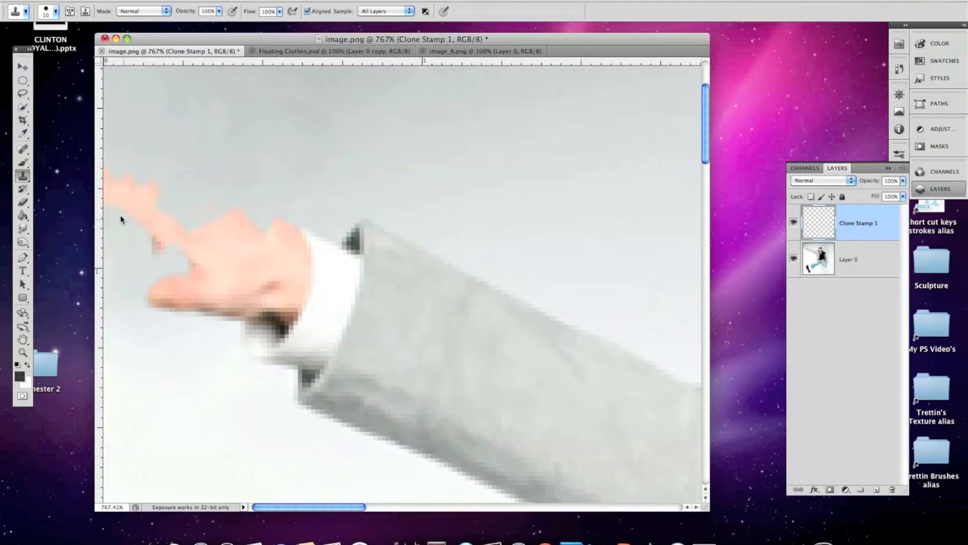
{"action": "left_click_drag", "start_coordinate": [122, 249], "coordinate": [119, 188]}
{"action": "left_click_drag", "start_coordinate": [155, 239], "coordinate": [151, 199]}
{"action": "mouse_move", "coordinate": [159, 318]}
{"action": "left_mouse_down"}
{"action": "mouse_move", "coordinate": [158, 300]}
{"action": "mouse_move", "coordinate": [172, 337]}
{"action": "left_mouse_up"}
{"action": "mouse_move", "coordinate": [145, 249]}
{"action": "left_mouse_down"}
{"action": "mouse_move", "coordinate": [156, 265]}
{"action": "mouse_move", "coordinate": [196, 275]}
{"action": "left_mouse_up"}
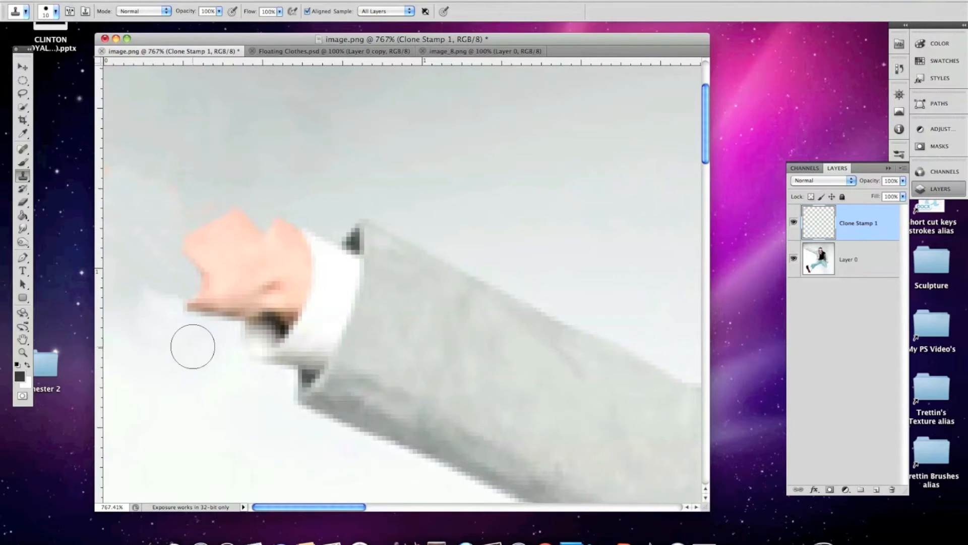
{"action": "left_click", "coordinate": [218, 323]}
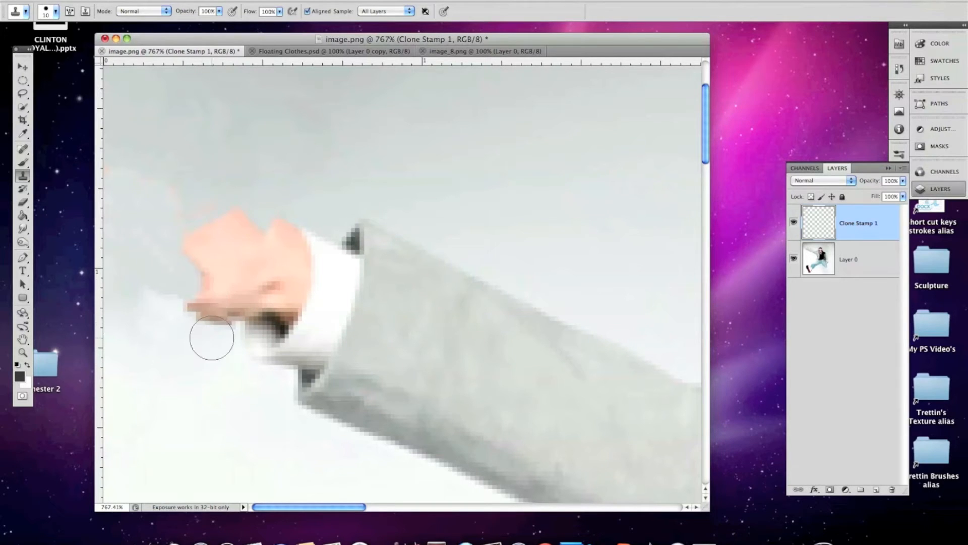
{"action": "mouse_move", "coordinate": [224, 341]}
{"action": "left_mouse_down"}
{"action": "mouse_move", "coordinate": [211, 303]}
{"action": "mouse_move", "coordinate": [187, 357]}
{"action": "mouse_move", "coordinate": [196, 301]}
{"action": "left_mouse_up"}
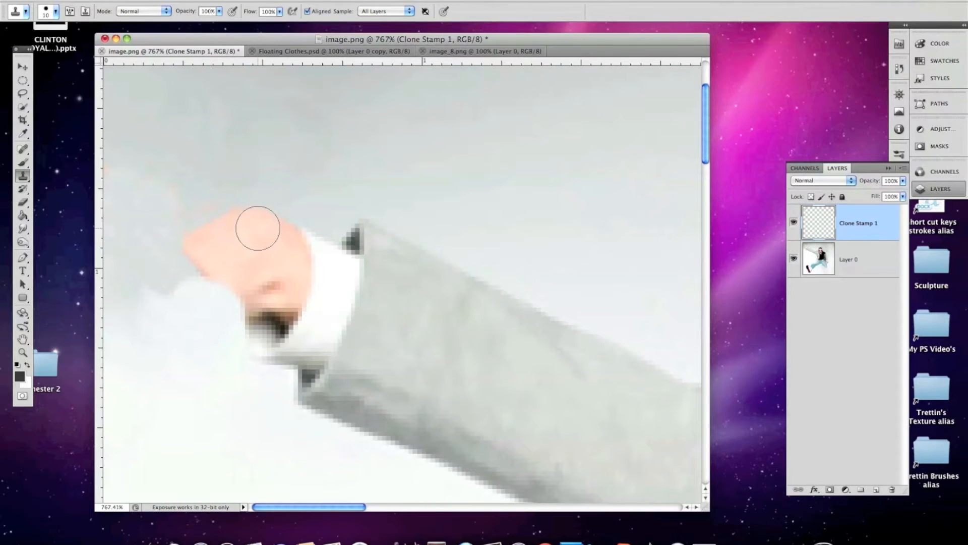
- Try cloning grey background over the top of the hand with a 20-pixel brush, and step back in the history
{"action": "key", "text": "bracketright"}
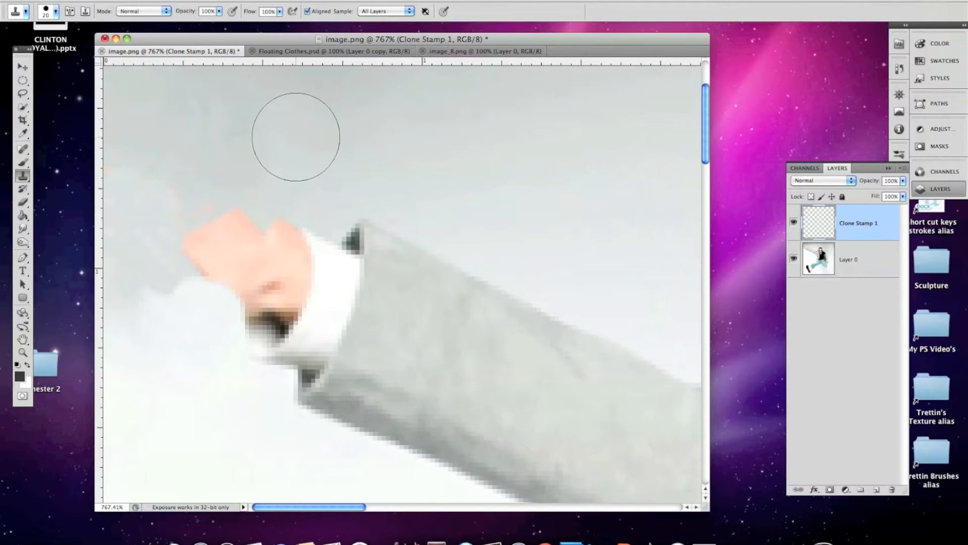
{"action": "mouse_move", "coordinate": [290, 146]}
{"action": "left_mouse_down"}
{"action": "mouse_move", "coordinate": [262, 188]}
{"action": "mouse_move", "coordinate": [260, 175]}
{"action": "mouse_move", "coordinate": [243, 219]}
{"action": "mouse_move", "coordinate": [182, 213]}
{"action": "mouse_move", "coordinate": [170, 242]}
{"action": "mouse_move", "coordinate": [237, 232]}
{"action": "mouse_move", "coordinate": [320, 257]}
{"action": "mouse_move", "coordinate": [404, 242]}
{"action": "left_mouse_up"}
{"action": "key", "text": "super+z"}
{"action": "left_click", "coordinate": [899, 68]}
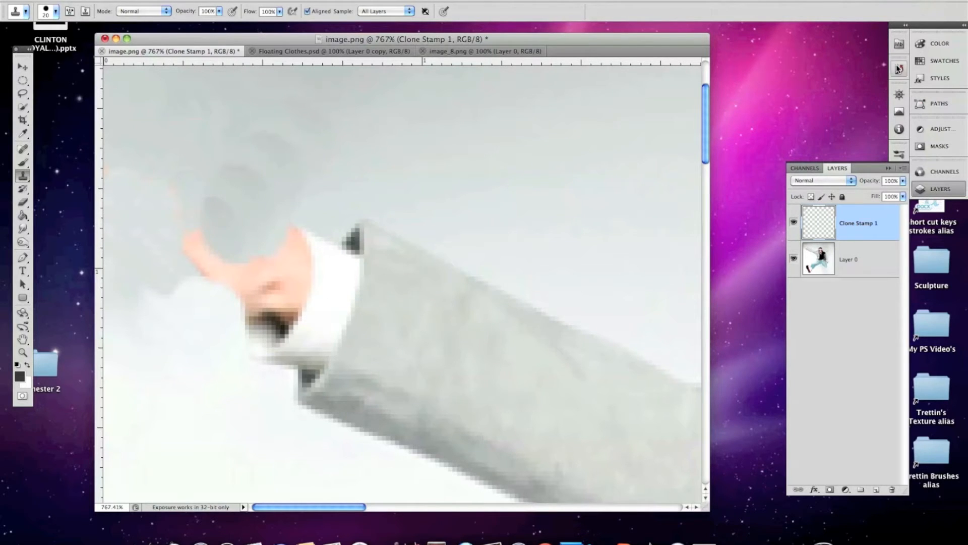
{"action": "left_click", "coordinate": [816, 224]}
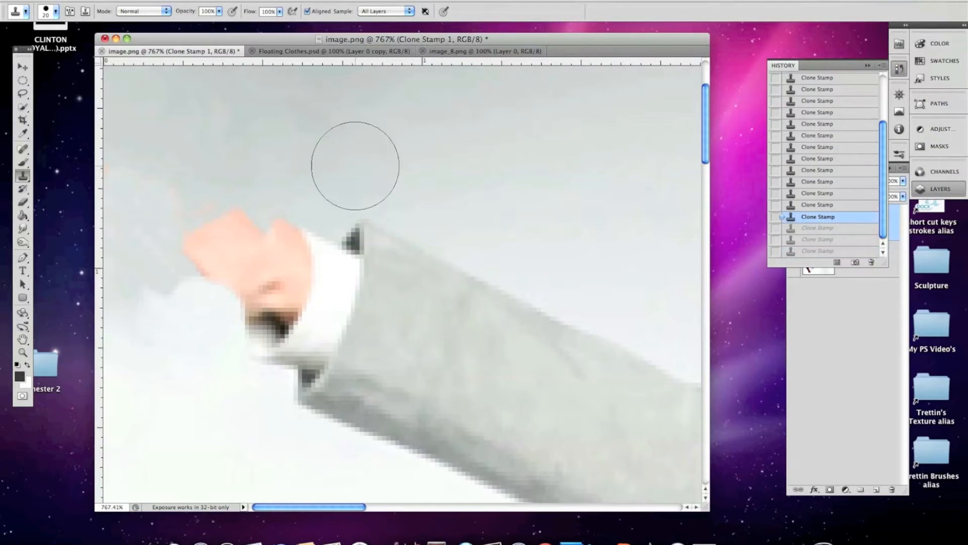
- Clone background over the rest of the hand up to the white shirt cuff, reducing the brush to 15 pixels
{"action": "left_click", "coordinate": [167, 179], "text": "alt"}
{"action": "mouse_move", "coordinate": [169, 184]}
{"action": "left_mouse_down"}
{"action": "mouse_move", "coordinate": [220, 236]}
{"action": "mouse_move", "coordinate": [172, 220]}
{"action": "mouse_move", "coordinate": [225, 246]}
{"action": "mouse_move", "coordinate": [169, 235]}
{"action": "left_mouse_up"}
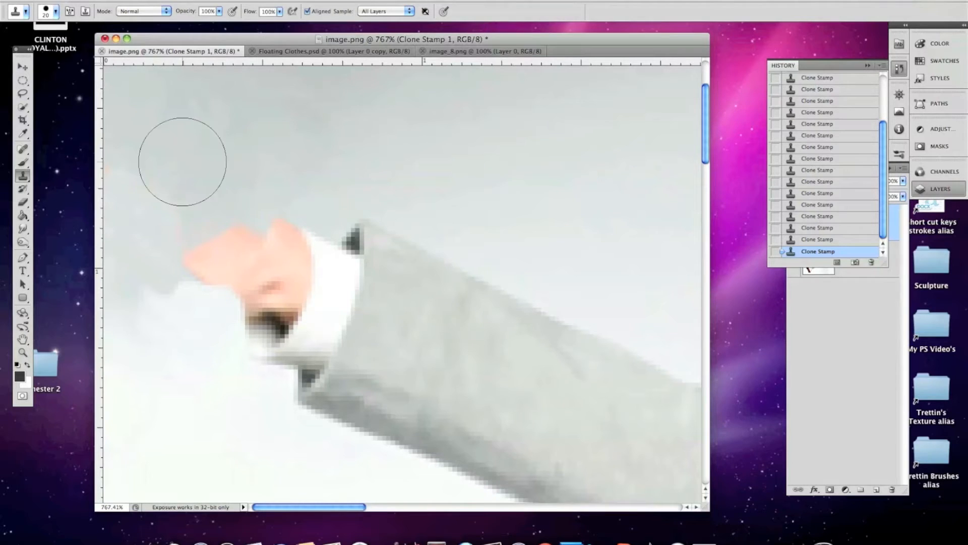
{"action": "key", "text": "bracketleft"}
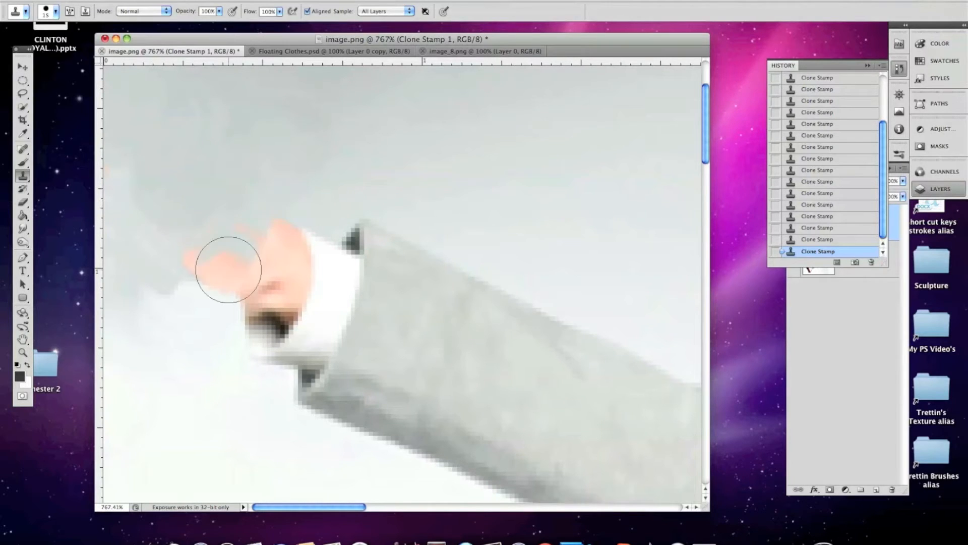
{"action": "mouse_move", "coordinate": [194, 287]}
{"action": "left_mouse_down"}
{"action": "mouse_move", "coordinate": [195, 270]}
{"action": "mouse_move", "coordinate": [201, 277]}
{"action": "left_mouse_up"}
{"action": "mouse_move", "coordinate": [228, 213]}
{"action": "left_mouse_down"}
{"action": "mouse_move", "coordinate": [187, 225]}
{"action": "mouse_move", "coordinate": [257, 225]}
{"action": "mouse_move", "coordinate": [272, 240]}
{"action": "mouse_move", "coordinate": [266, 275]}
{"action": "mouse_move", "coordinate": [277, 282]}
{"action": "mouse_move", "coordinate": [278, 257]}
{"action": "mouse_move", "coordinate": [280, 267]}
{"action": "mouse_move", "coordinate": [241, 254]}
{"action": "left_mouse_up"}
{"action": "left_click", "coordinate": [245, 204], "text": "alt"}
{"action": "left_click", "coordinate": [190, 358], "text": "alt"}
{"action": "mouse_move", "coordinate": [231, 310]}
{"action": "left_mouse_down"}
{"action": "mouse_move", "coordinate": [253, 268]}
{"action": "mouse_move", "coordinate": [275, 292]}
{"action": "mouse_move", "coordinate": [213, 269]}
{"action": "left_mouse_up"}
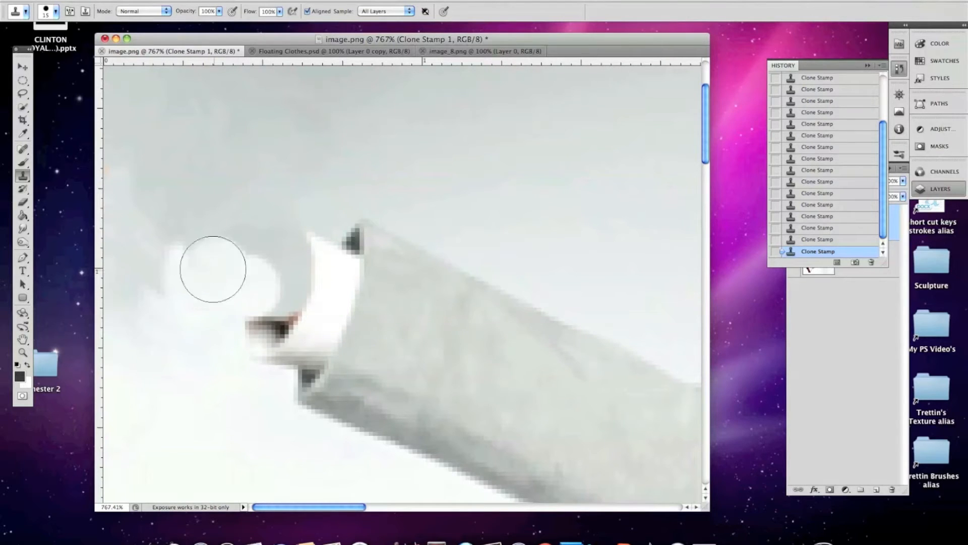
- Clone over the patchy light and grey areas beside the cuff to even out the background
{"action": "left_click", "coordinate": [185, 340], "text": "alt"}
{"action": "left_click_drag", "start_coordinate": [163, 289], "coordinate": [173, 290]}
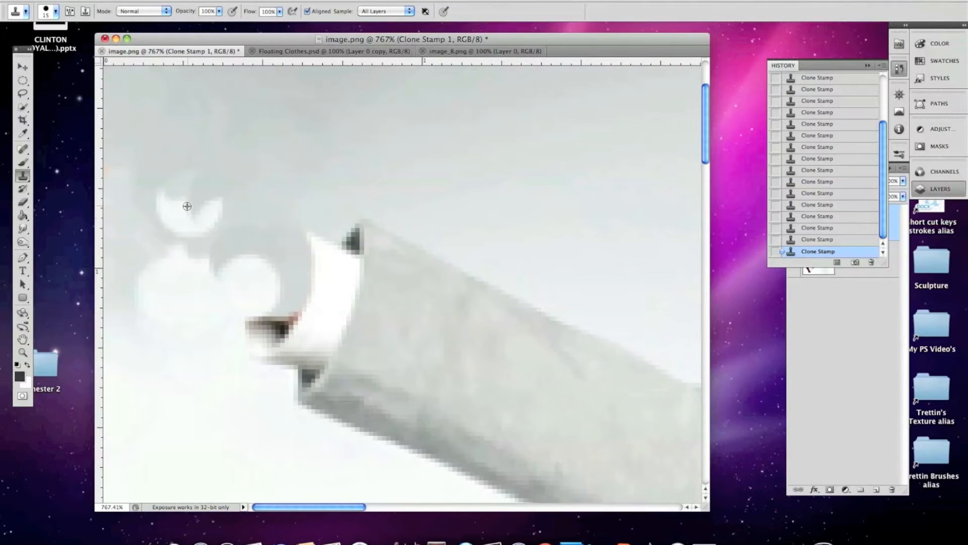
{"action": "left_click_drag", "start_coordinate": [159, 248], "coordinate": [263, 270]}
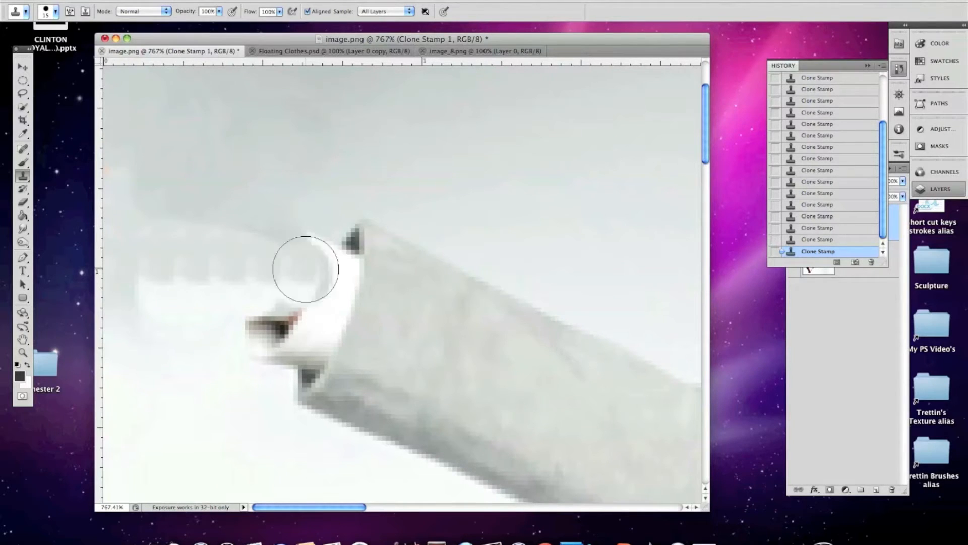
- Clone background over the leftover skin-coloured spot at the photo's edge beyond the sleeve
{"action": "key", "text": "z"}
{"action": "left_click_drag", "start_coordinate": [477, 341], "coordinate": [402, 290]}
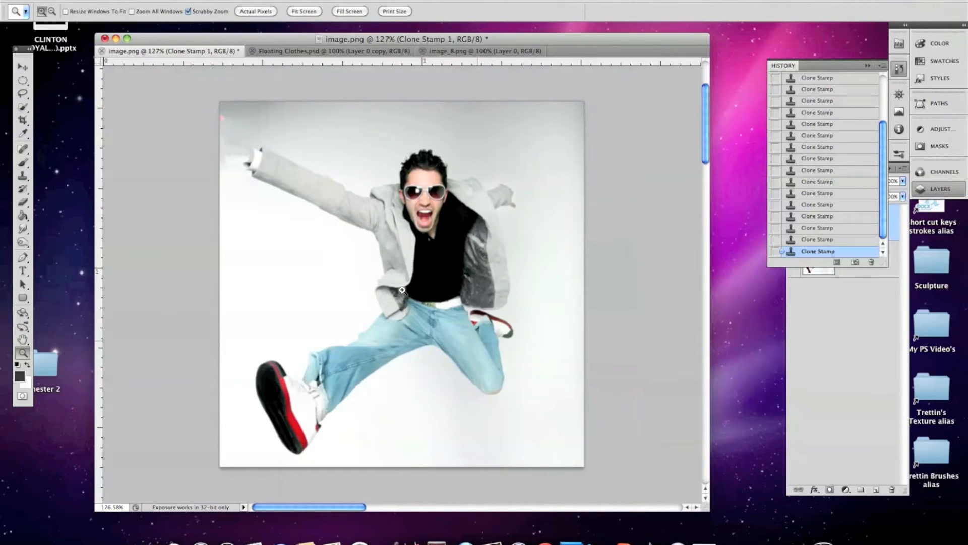
{"action": "left_click_drag", "start_coordinate": [315, 179], "coordinate": [413, 294]}
{"action": "left_click_drag", "start_coordinate": [317, 217], "coordinate": [400, 346]}
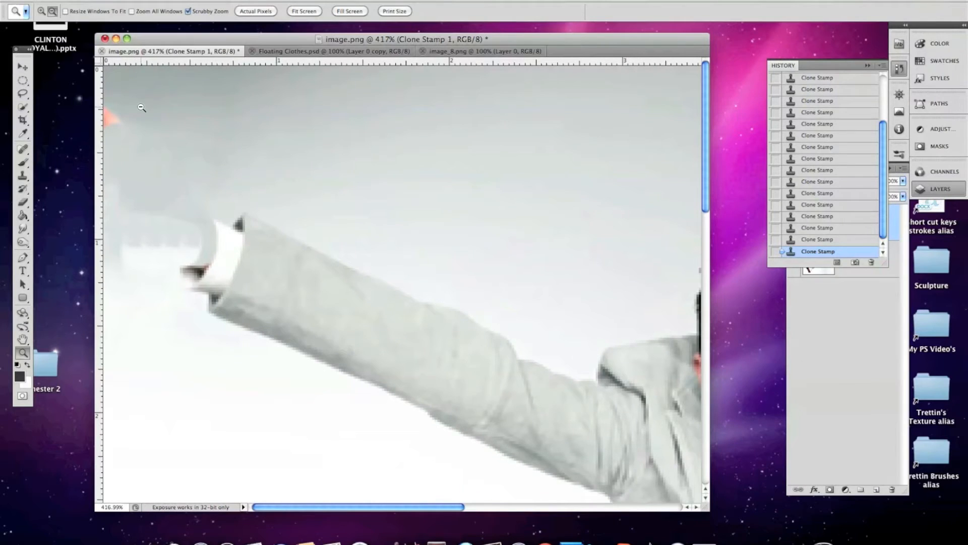
{"action": "key", "text": "s"}
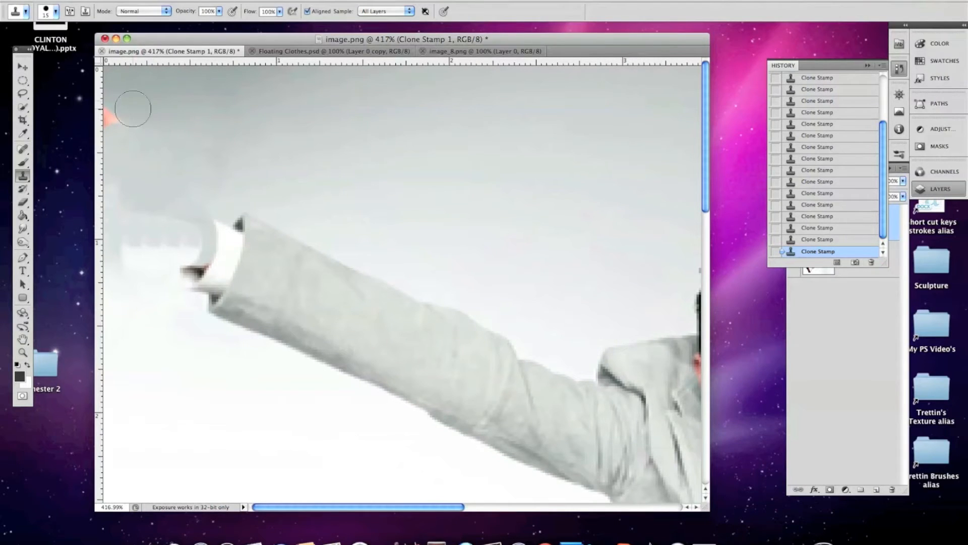
{"action": "left_click", "coordinate": [113, 117]}
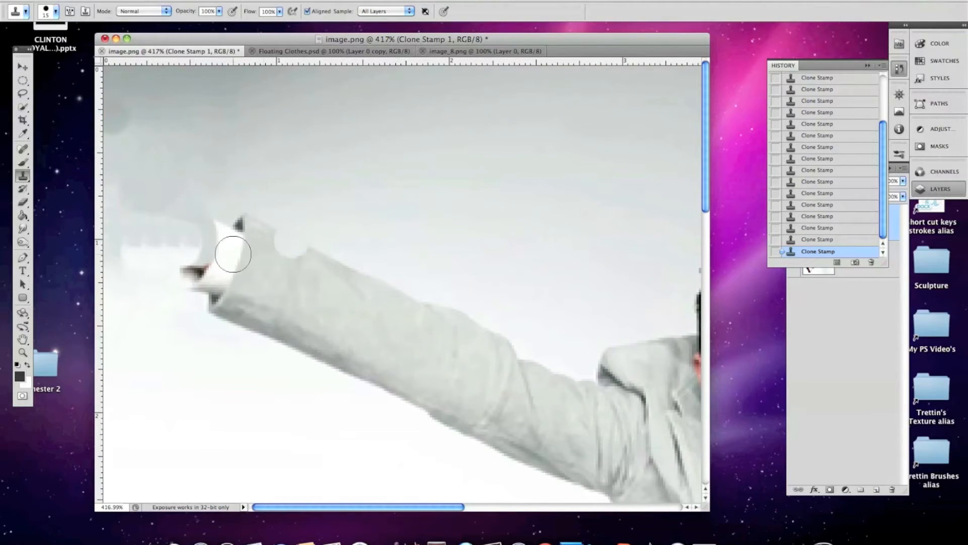
- Hide Layer 0 to view the cloned patches on their own, and show it again
{"action": "left_click", "coordinate": [876, 285]}
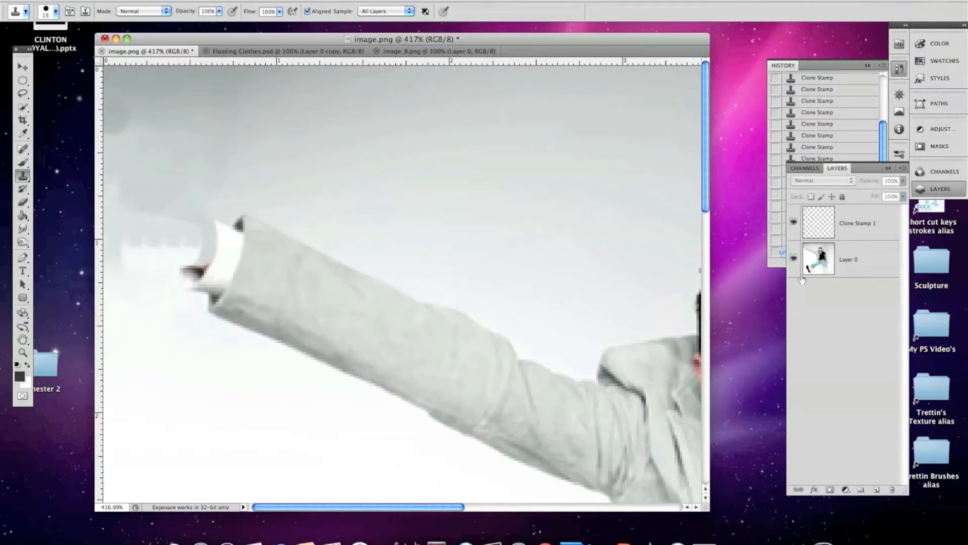
{"action": "left_click", "coordinate": [794, 259]}
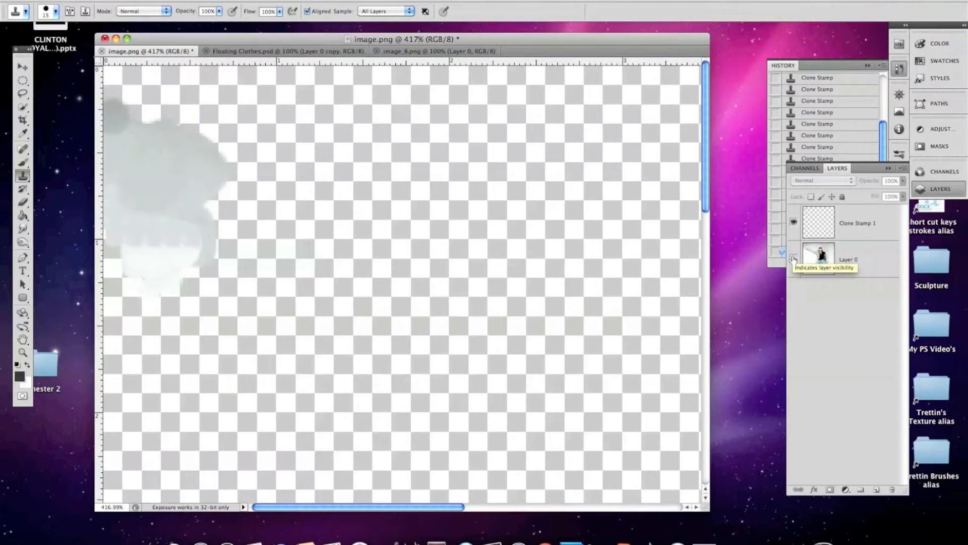
{"action": "left_click", "coordinate": [793, 258]}
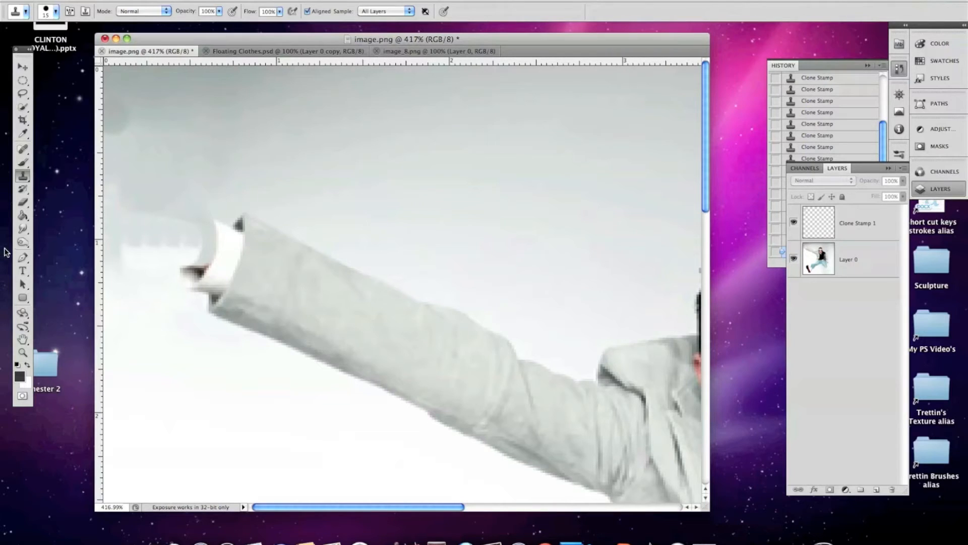
- Blur the cloned background beyond the cuff on the Clone Stamp 1 layer with the Blur tool
{"action": "left_click", "coordinate": [24, 231]}
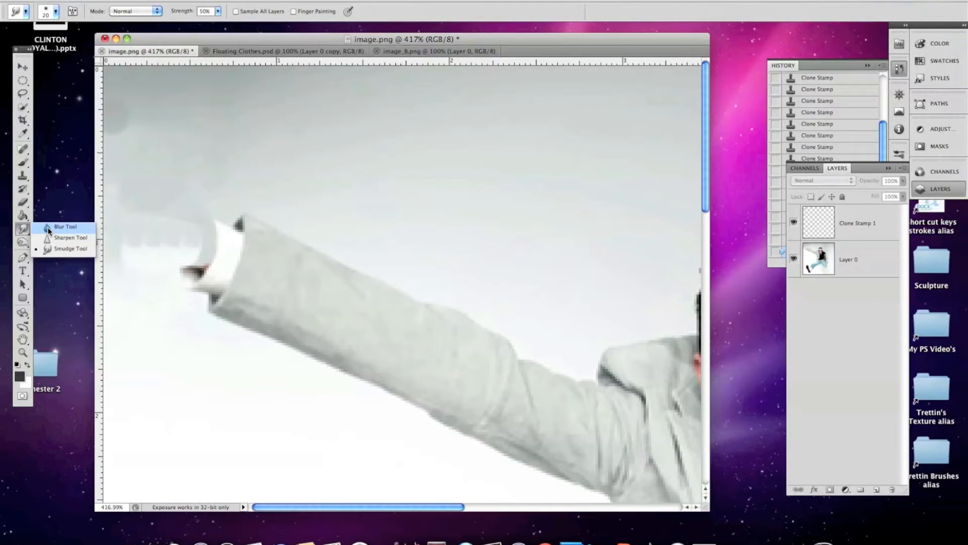
{"action": "left_click", "coordinate": [48, 227]}
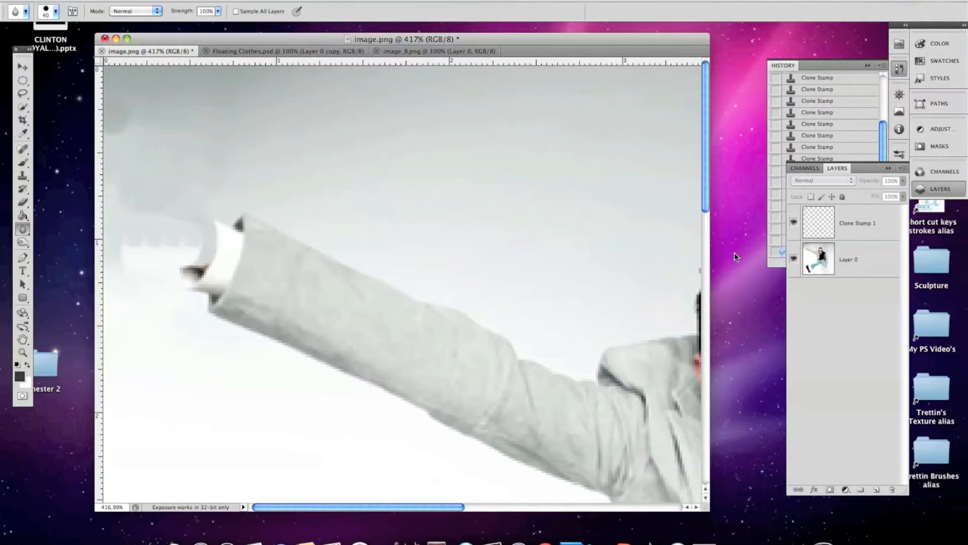
{"action": "left_click", "coordinate": [846, 237]}
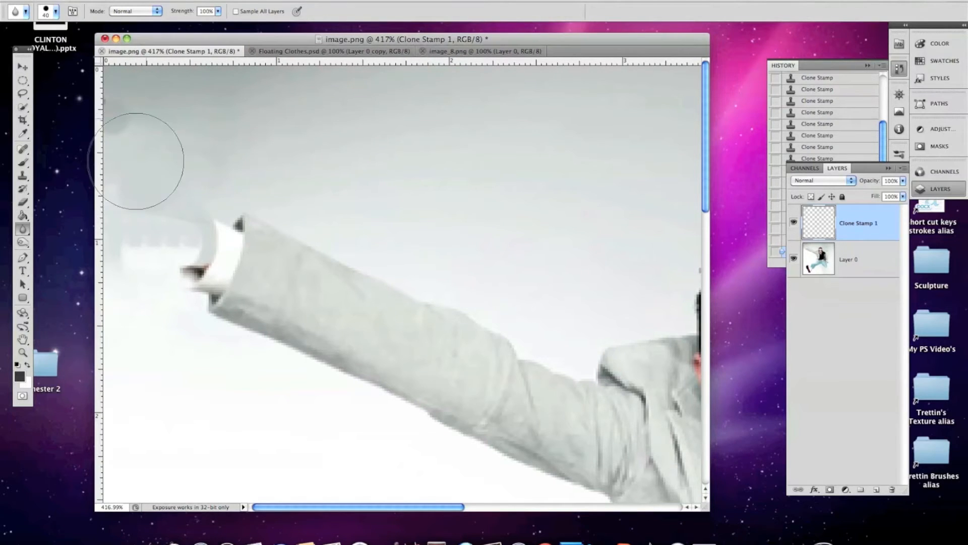
{"action": "mouse_move", "coordinate": [119, 102]}
{"action": "left_mouse_down"}
{"action": "mouse_move", "coordinate": [108, 129]}
{"action": "mouse_move", "coordinate": [126, 256]}
{"action": "mouse_move", "coordinate": [136, 258]}
{"action": "mouse_move", "coordinate": [131, 253]}
{"action": "mouse_move", "coordinate": [126, 266]}
{"action": "mouse_move", "coordinate": [164, 225]}
{"action": "mouse_move", "coordinate": [167, 179]}
{"action": "mouse_move", "coordinate": [213, 149]}
{"action": "mouse_move", "coordinate": [198, 150]}
{"action": "mouse_move", "coordinate": [164, 258]}
{"action": "mouse_move", "coordinate": [139, 255]}
{"action": "mouse_move", "coordinate": [123, 242]}
{"action": "mouse_move", "coordinate": [161, 227]}
{"action": "mouse_move", "coordinate": [156, 195]}
{"action": "mouse_move", "coordinate": [184, 160]}
{"action": "left_mouse_up"}
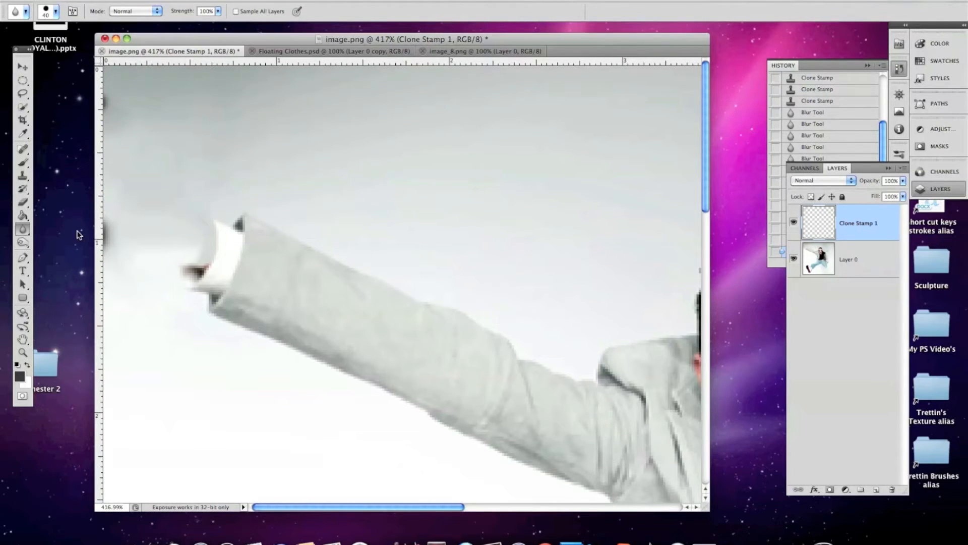
- Smudge the dark blotches along the photo's edge into the surrounding background with the Smudge tool
{"action": "left_click", "coordinate": [24, 233]}
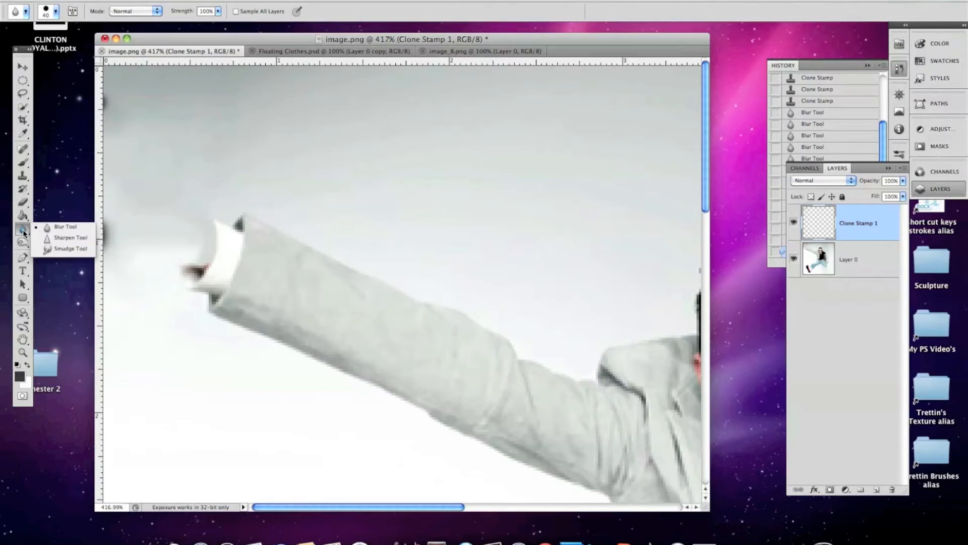
{"action": "left_click", "coordinate": [71, 248]}
{"action": "mouse_move", "coordinate": [132, 104]}
{"action": "left_mouse_down"}
{"action": "mouse_move", "coordinate": [70, 112]}
{"action": "mouse_move", "coordinate": [96, 152]}
{"action": "mouse_move", "coordinate": [119, 123]}
{"action": "left_mouse_up"}
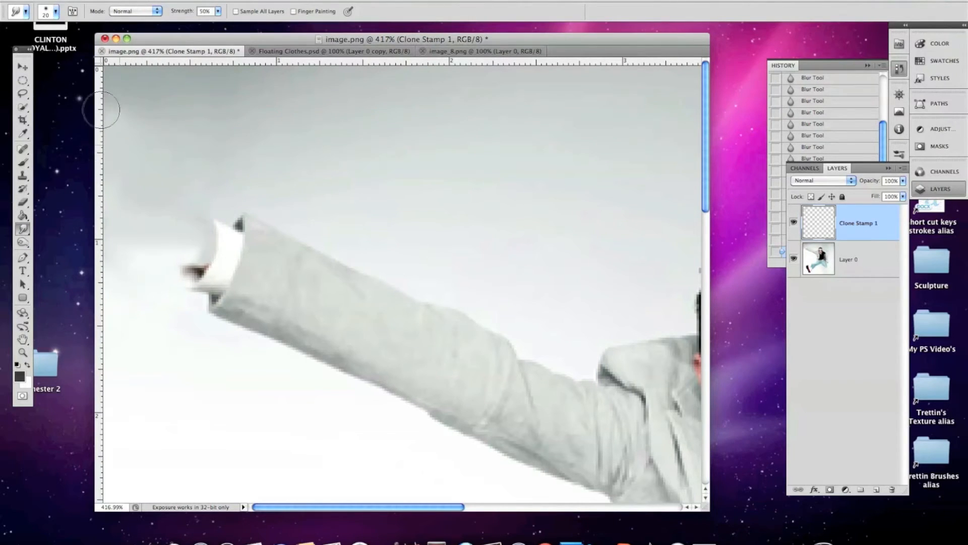
- Smudge the cloned background just beyond the shirt cuff to blend its remaining tonal edges
{"action": "left_click_drag", "start_coordinate": [167, 242], "coordinate": [188, 248]}
{"action": "left_click_drag", "start_coordinate": [189, 247], "coordinate": [180, 254]}
{"action": "left_click_drag", "start_coordinate": [188, 252], "coordinate": [176, 248]}
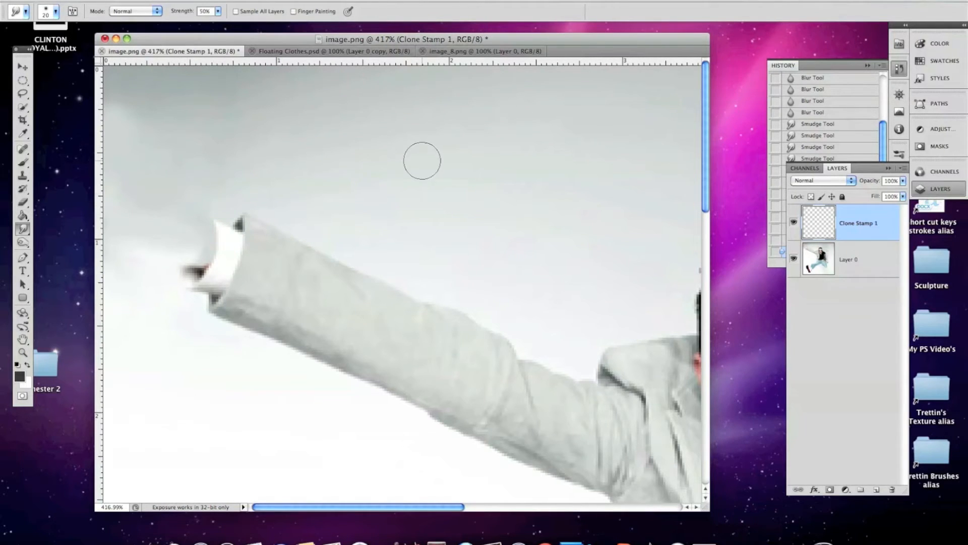
{"action": "left_click_drag", "start_coordinate": [141, 248], "coordinate": [126, 269]}
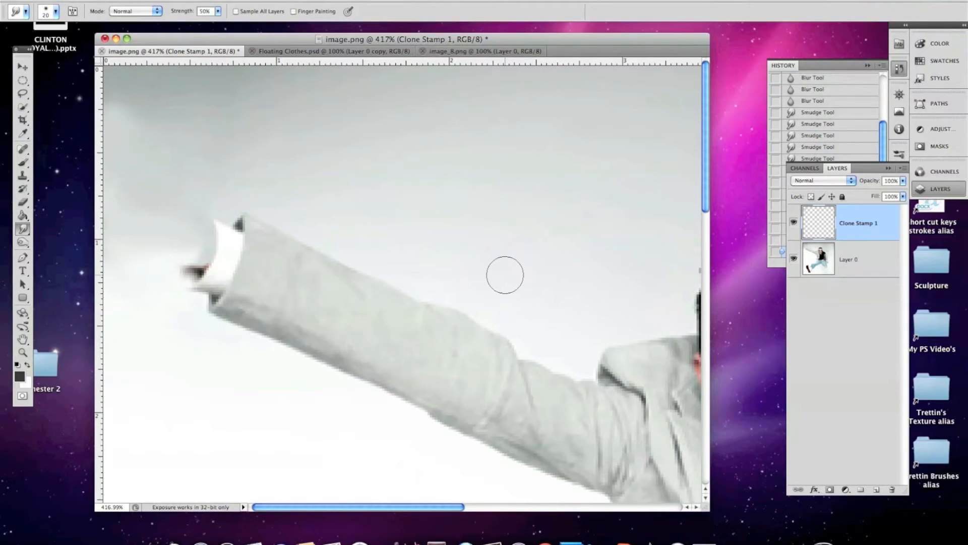
- Create a new layer named Sleeve
{"action": "key", "text": "super+shift+n"}
{"action": "type", "text": "Sleeve"}
{"action": "key", "text": "Return"}
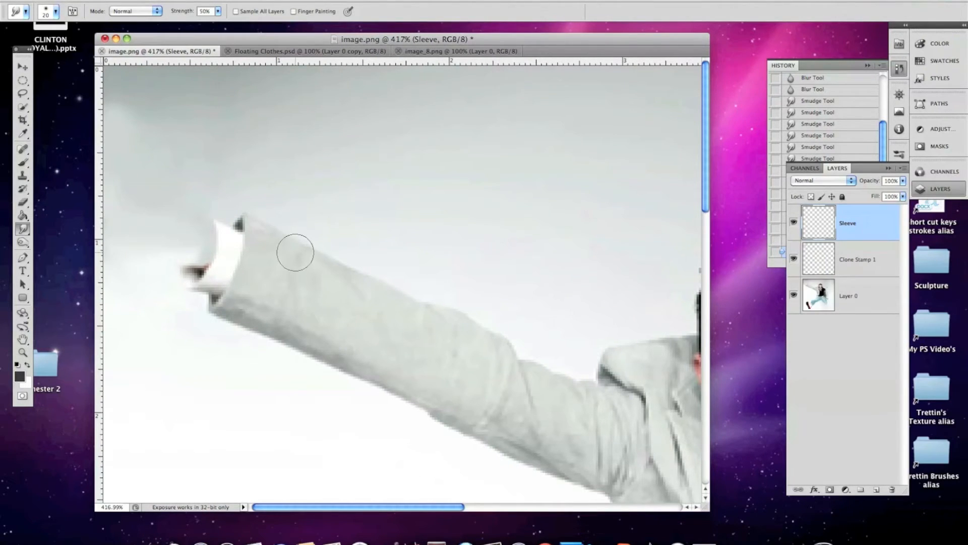
- Make an elliptical selection over the open end of the shirt cuff and fill it with white on the Sleeve layer
{"action": "key", "text": "m"}
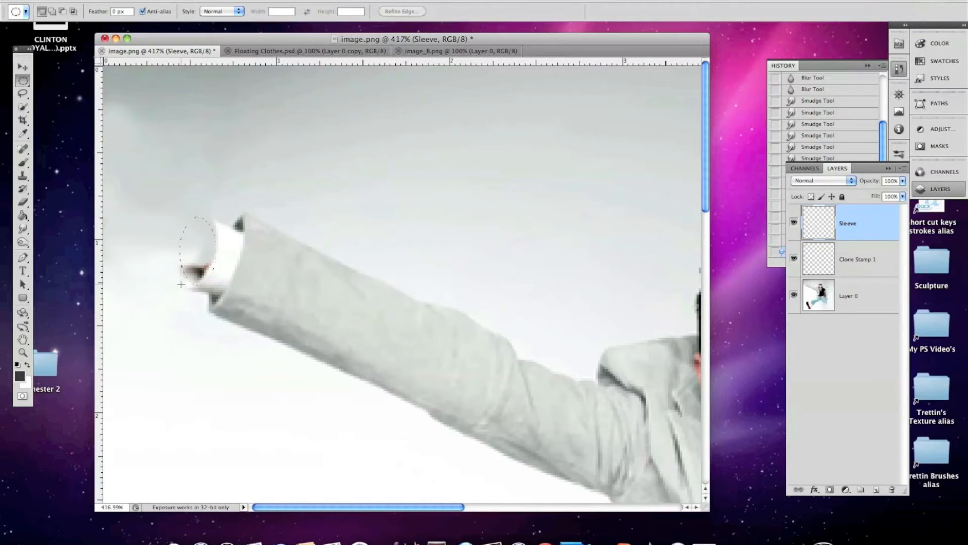
{"action": "left_click_drag", "start_coordinate": [181, 284], "coordinate": [181, 285]}
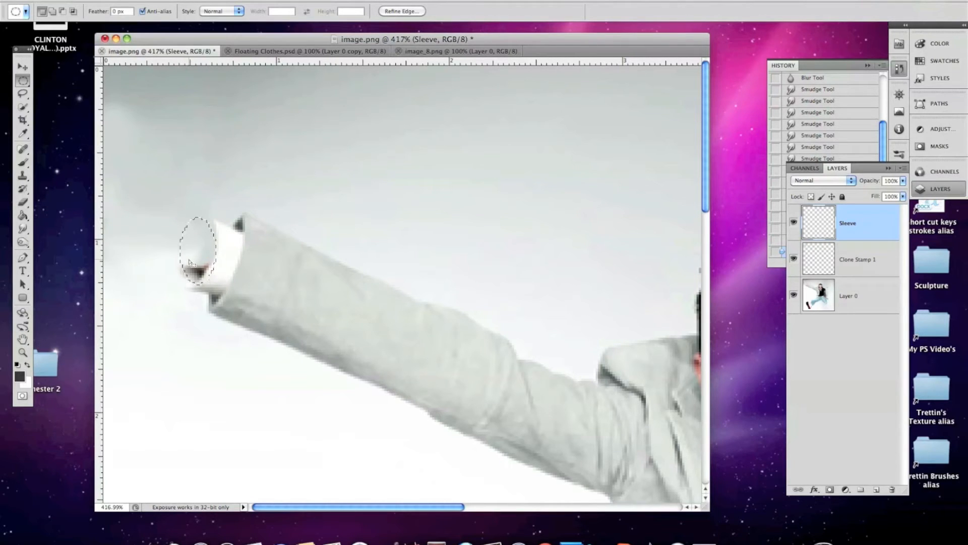
{"action": "right_click", "coordinate": [189, 260]}
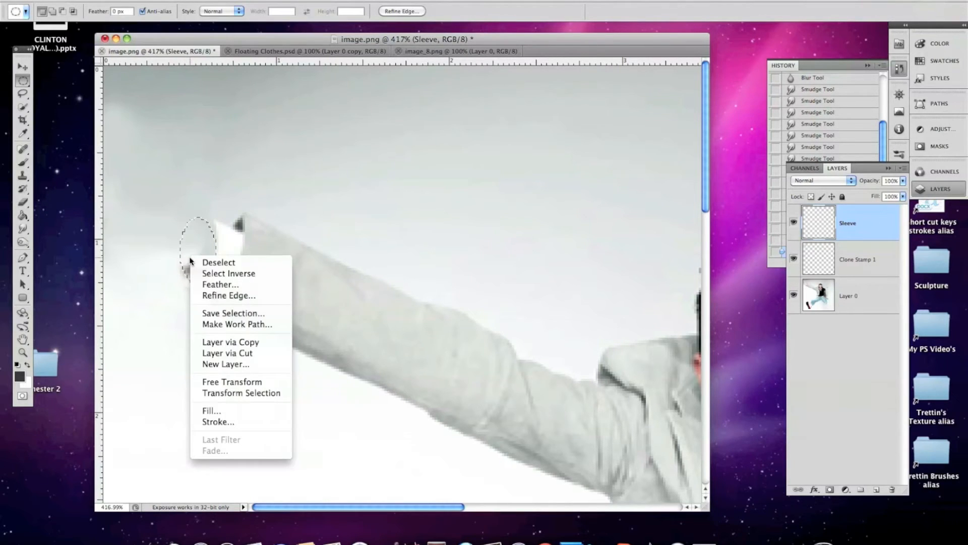
{"action": "left_click", "coordinate": [222, 412]}
{"action": "left_click", "coordinate": [459, 163]}
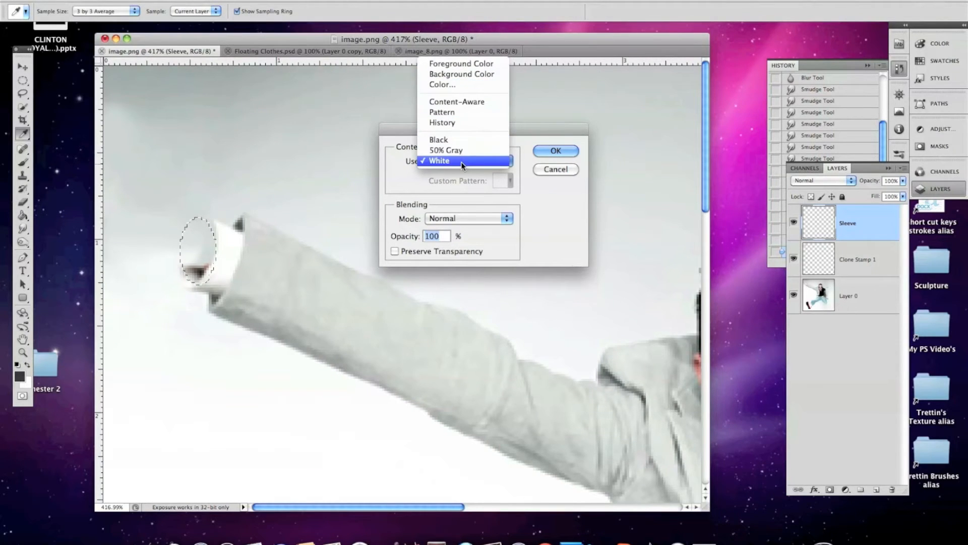
{"action": "left_click", "coordinate": [462, 161]}
{"action": "left_click", "coordinate": [555, 151]}
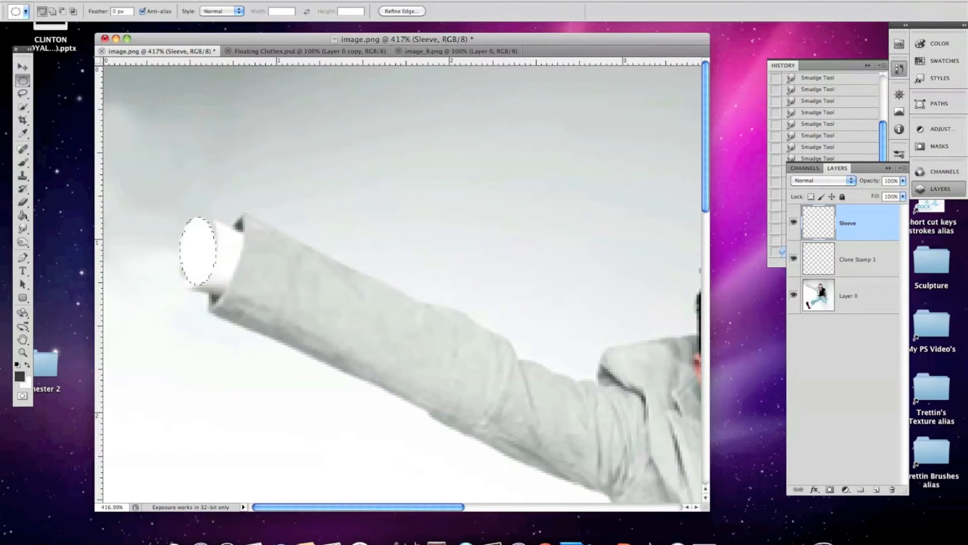
- Skew the white ellipse horizontally to about -16° and nudge it into line with the slanted end of the cuff
{"action": "left_click", "coordinate": [117, 1]}
{"action": "mouse_move", "coordinate": [186, 231]}
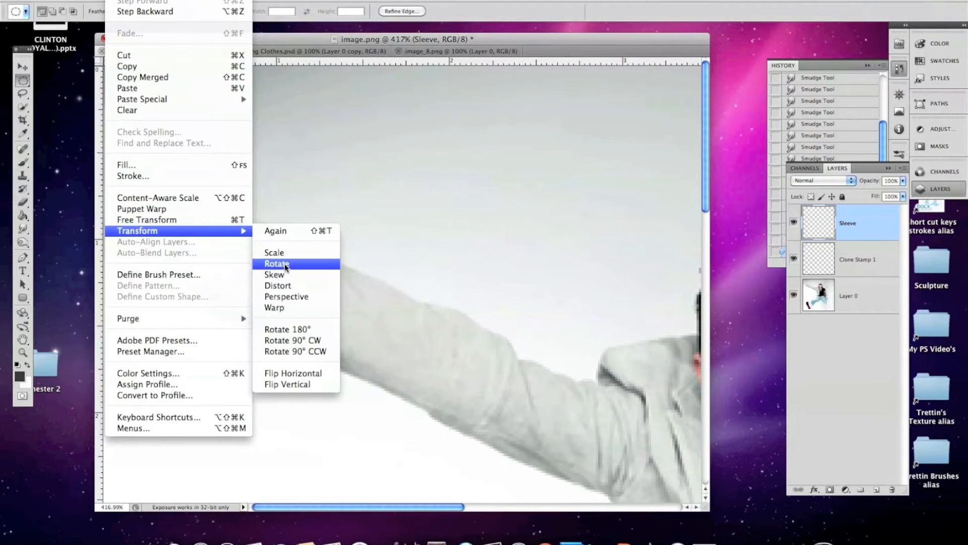
{"action": "left_click", "coordinate": [275, 274]}
{"action": "left_click_drag", "start_coordinate": [198, 217], "coordinate": [211, 218]}
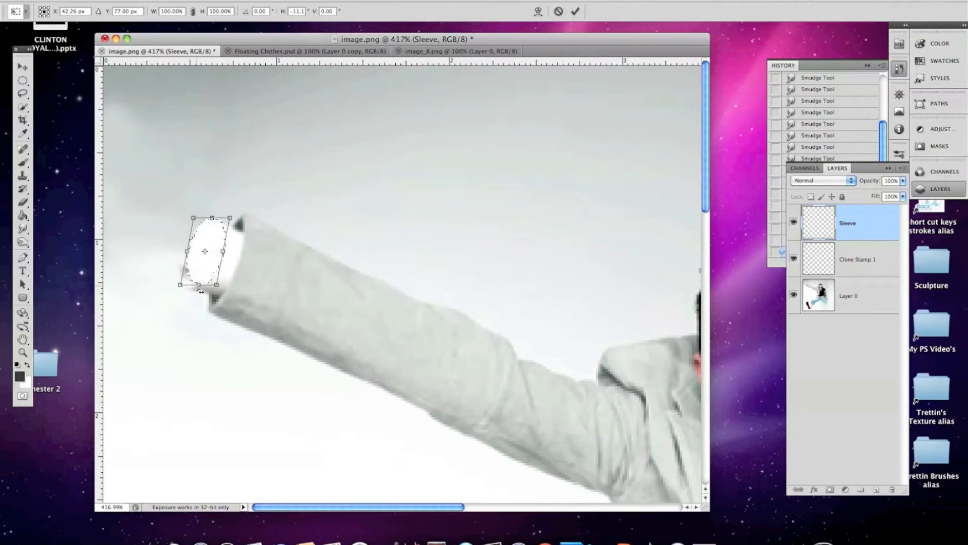
{"action": "key", "text": "Left"}
{"action": "key", "text": "Left"}
{"action": "key", "text": "Left"}
{"action": "key", "text": "Left"}
{"action": "key", "text": "Left"}
{"action": "key", "text": "Left"}
{"action": "left_click_drag", "start_coordinate": [195, 287], "coordinate": [206, 267]}
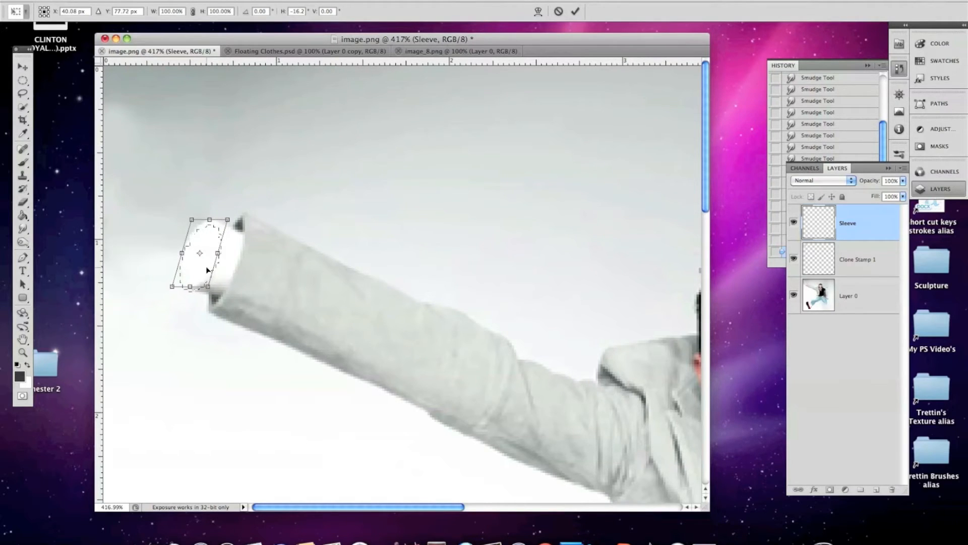
{"action": "key", "text": "Return"}
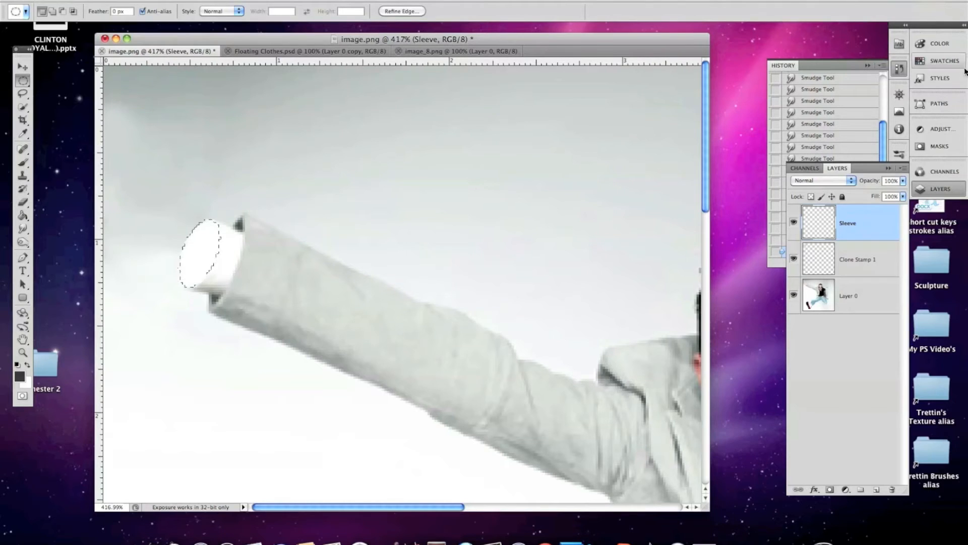
- Brush light gray shading along the outer edge of the selected ellipse at 23% opacity
{"action": "key", "text": "b"}
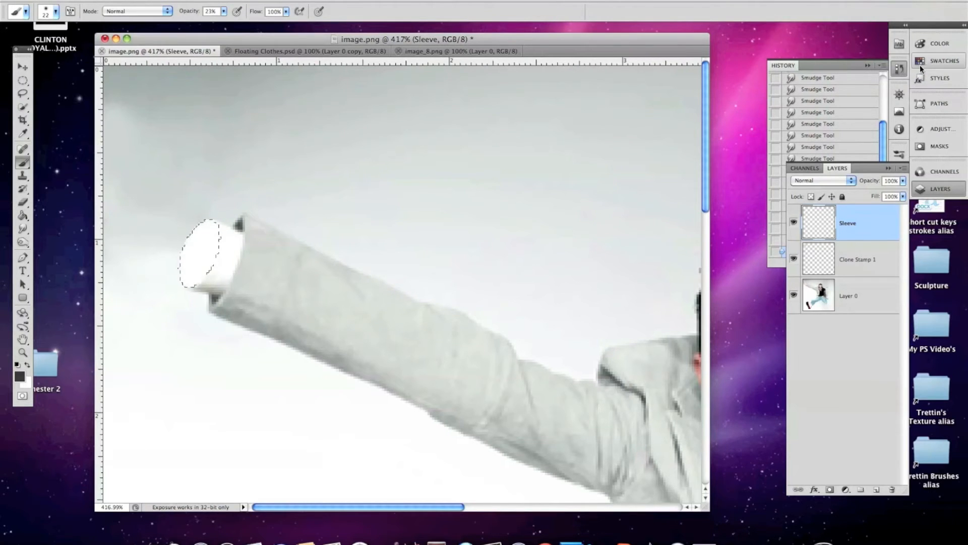
{"action": "left_click", "coordinate": [925, 62]}
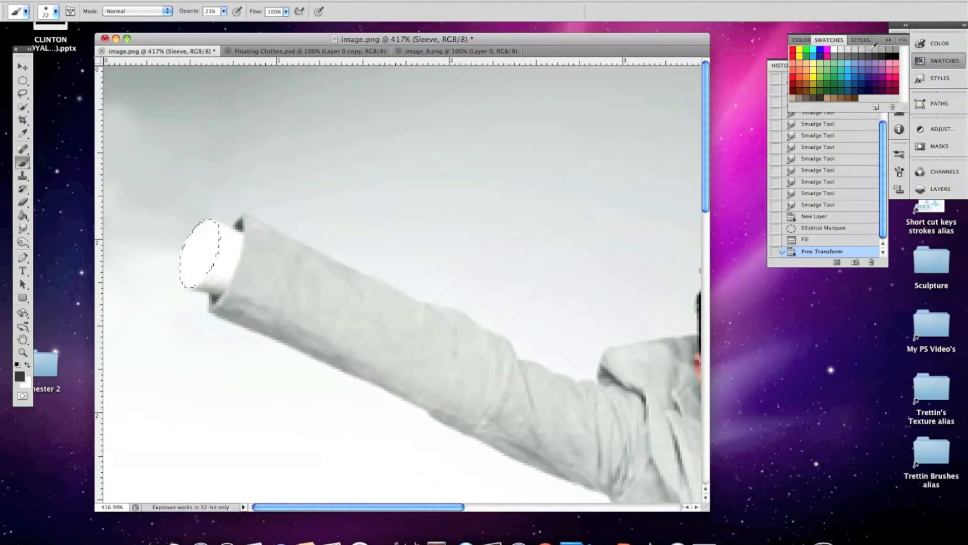
{"action": "left_click", "coordinate": [888, 49]}
{"action": "left_click_drag", "start_coordinate": [218, 205], "coordinate": [184, 273]}
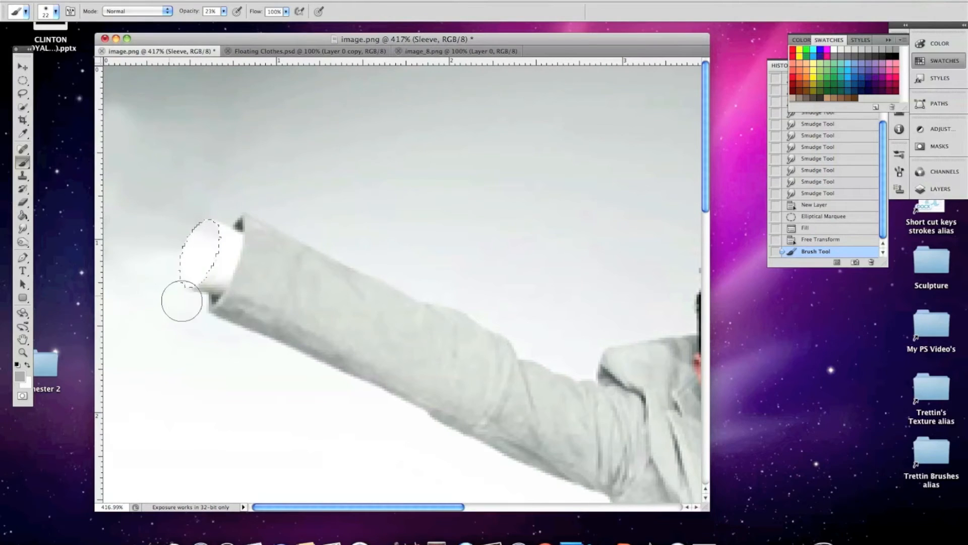
{"action": "left_click", "coordinate": [183, 289]}
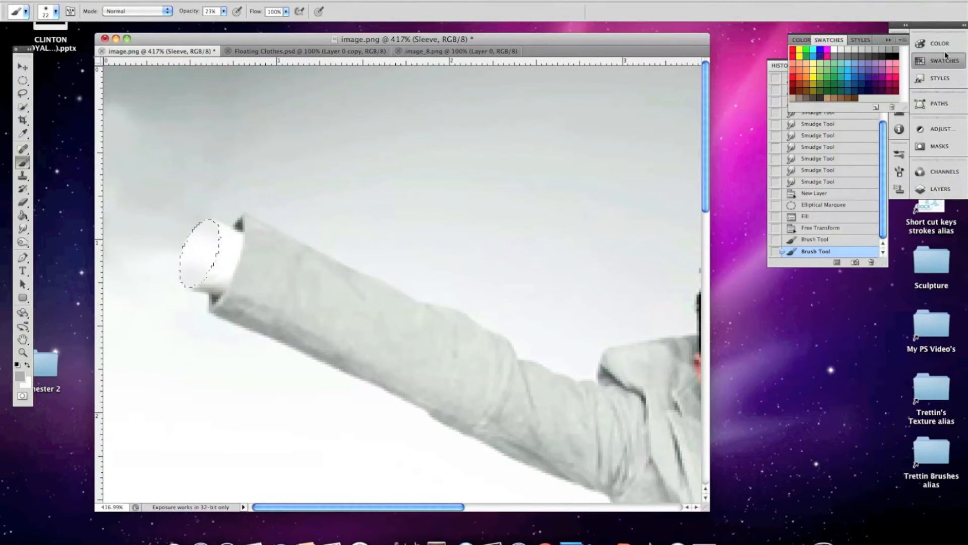
- Deepen the shading at the upper and lower ends of the cuff ellipse with a medium gray brush
{"action": "left_click", "coordinate": [836, 53]}
{"action": "left_click", "coordinate": [181, 223]}
{"action": "left_click_drag", "start_coordinate": [181, 223], "coordinate": [196, 210]}
{"action": "left_click", "coordinate": [183, 287]}
{"action": "left_click", "coordinate": [195, 207]}
{"action": "left_click", "coordinate": [219, 210]}
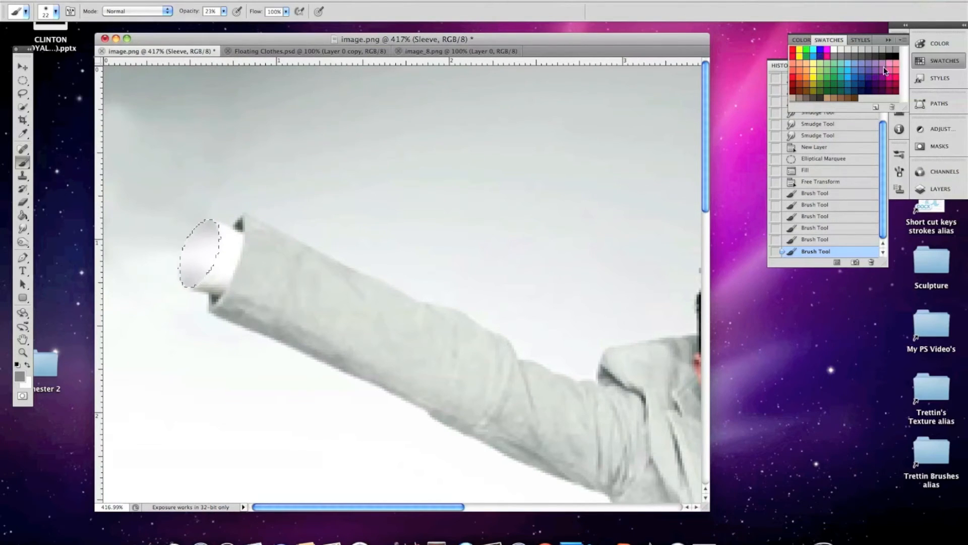
- Add darker gray brush shading around the rim of the cuff ellipse
{"action": "left_click", "coordinate": [867, 53]}
{"action": "left_click_drag", "start_coordinate": [196, 209], "coordinate": [208, 208]}
{"action": "left_click", "coordinate": [208, 209]}
{"action": "left_click", "coordinate": [184, 301]}
{"action": "left_click", "coordinate": [178, 295]}
{"action": "left_click", "coordinate": [165, 252]}
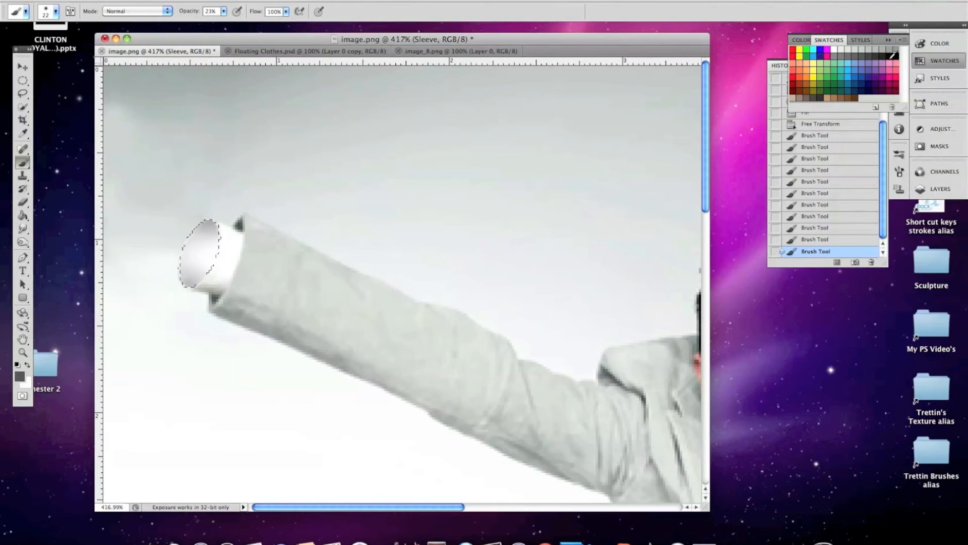
- Darken the lower end of the cuff ellipse with a near-black brush, and deselect it
{"action": "left_click", "coordinate": [883, 53]}
{"action": "left_click", "coordinate": [190, 300]}
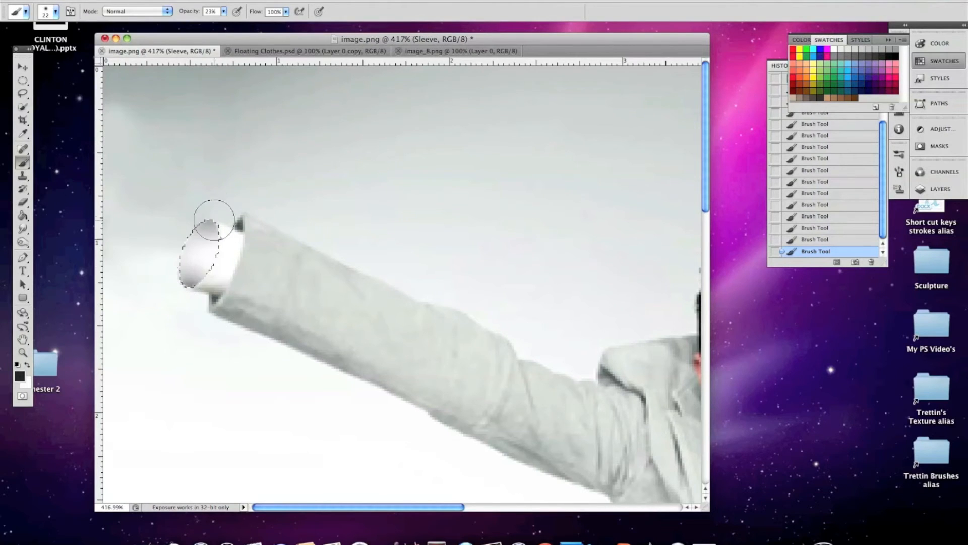
{"action": "key", "text": "ctrl+d"}
- Create a new layer named Clone Stamp 2 above the Sleeve layer
{"action": "key", "text": "z"}
{"action": "left_click_drag", "start_coordinate": [294, 290], "coordinate": [234, 281]}
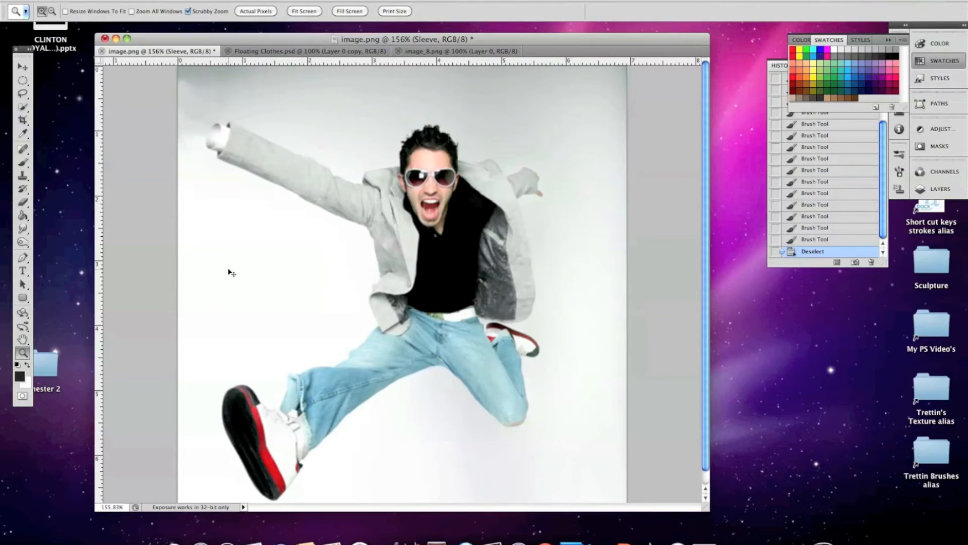
{"action": "key", "text": "super+shift+n"}
{"action": "type", "text": "Cl"}
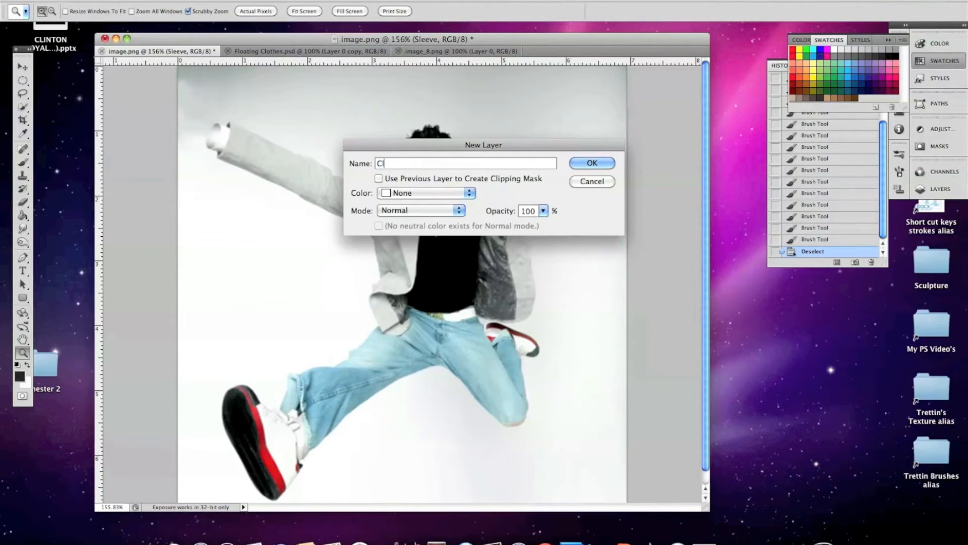
{"action": "type", "text": "one Stamp 2"}
{"action": "key", "text": "Return"}
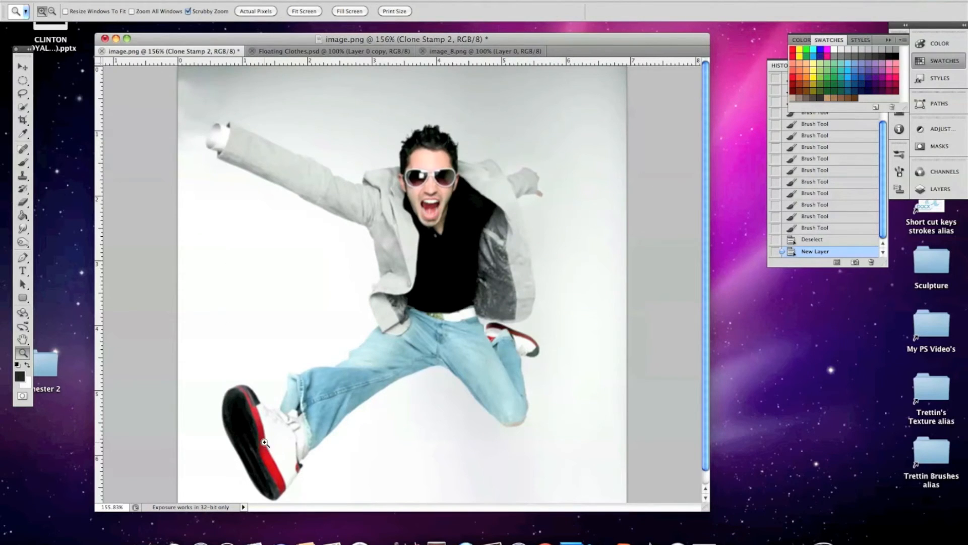
- Clone the white background over the front shoe's sole and body with an 80 px Clone Stamp on the Clone Stamp 2 layer
{"action": "left_click_drag", "start_coordinate": [270, 443], "coordinate": [298, 475]}
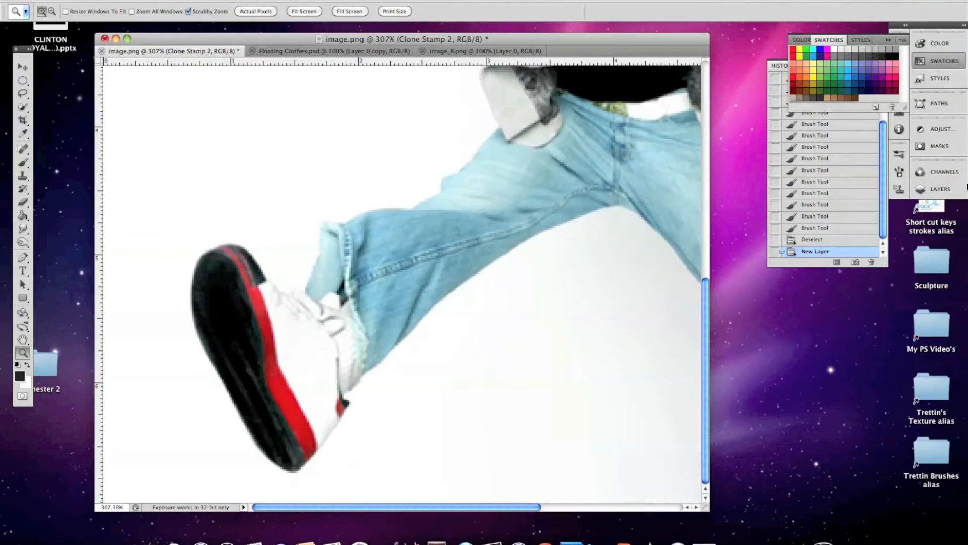
{"action": "left_click", "coordinate": [939, 189]}
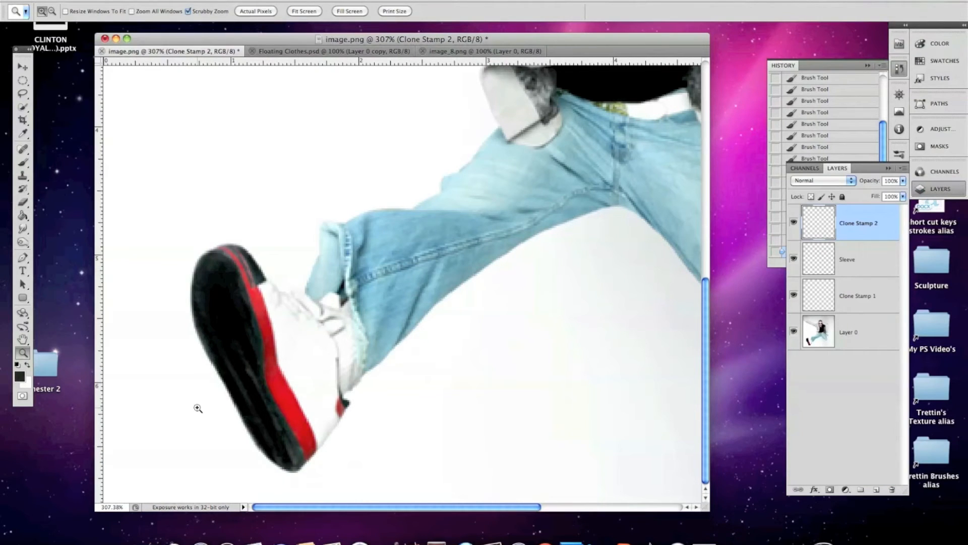
{"action": "key", "text": "s"}
{"action": "key", "text": "bracketright"}
{"action": "key", "text": "bracketright"}
{"action": "key", "text": "bracketright"}
{"action": "key", "text": "bracketright"}
{"action": "key", "text": "bracketright"}
{"action": "key", "text": "bracketright"}
{"action": "key", "text": "bracketright"}
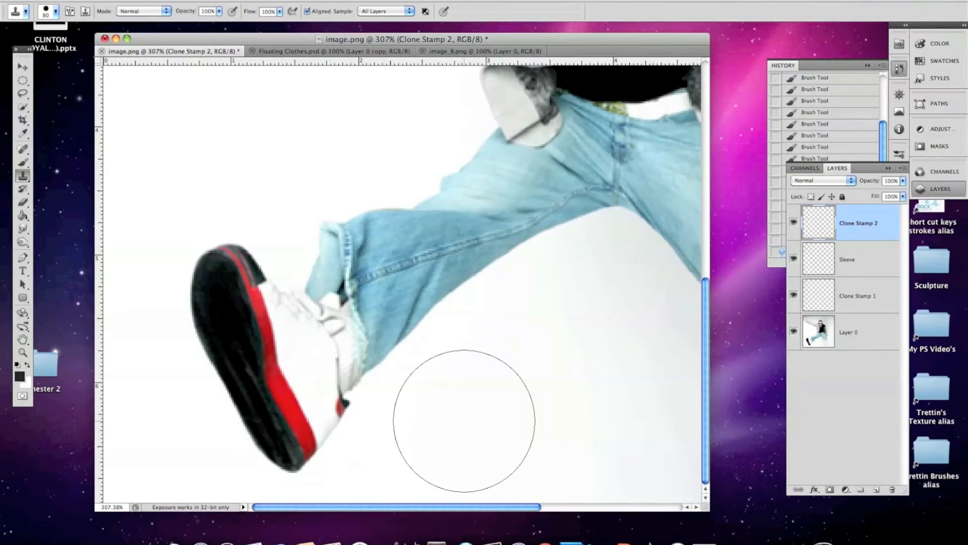
{"action": "key", "text": "alt"}
{"action": "left_click", "coordinate": [464, 420], "text": "alt"}
{"action": "mouse_move", "coordinate": [287, 420]}
{"action": "left_mouse_down"}
{"action": "mouse_move", "coordinate": [281, 448]}
{"action": "mouse_move", "coordinate": [242, 336]}
{"action": "mouse_move", "coordinate": [219, 303]}
{"action": "left_mouse_up"}
{"action": "left_click", "coordinate": [219, 304]}
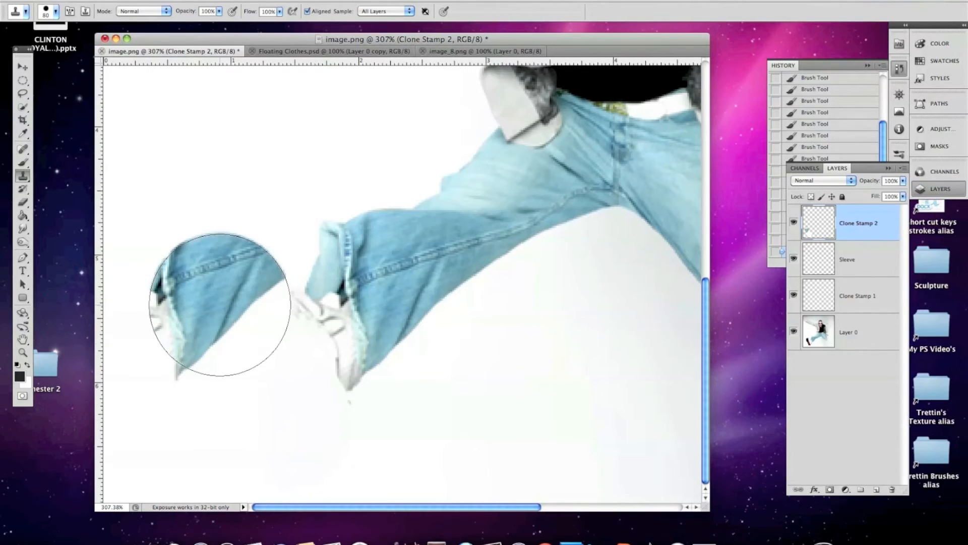
{"action": "mouse_move", "coordinate": [228, 367]}
{"action": "left_mouse_down"}
{"action": "mouse_move", "coordinate": [195, 316]}
{"action": "mouse_move", "coordinate": [193, 251]}
{"action": "mouse_move", "coordinate": [220, 258]}
{"action": "mouse_move", "coordinate": [191, 363]}
{"action": "mouse_move", "coordinate": [169, 263]}
{"action": "mouse_move", "coordinate": [186, 226]}
{"action": "mouse_move", "coordinate": [225, 234]}
{"action": "mouse_move", "coordinate": [198, 268]}
{"action": "mouse_move", "coordinate": [230, 212]}
{"action": "mouse_move", "coordinate": [209, 305]}
{"action": "mouse_move", "coordinate": [227, 284]}
{"action": "mouse_move", "coordinate": [232, 363]}
{"action": "left_mouse_up"}
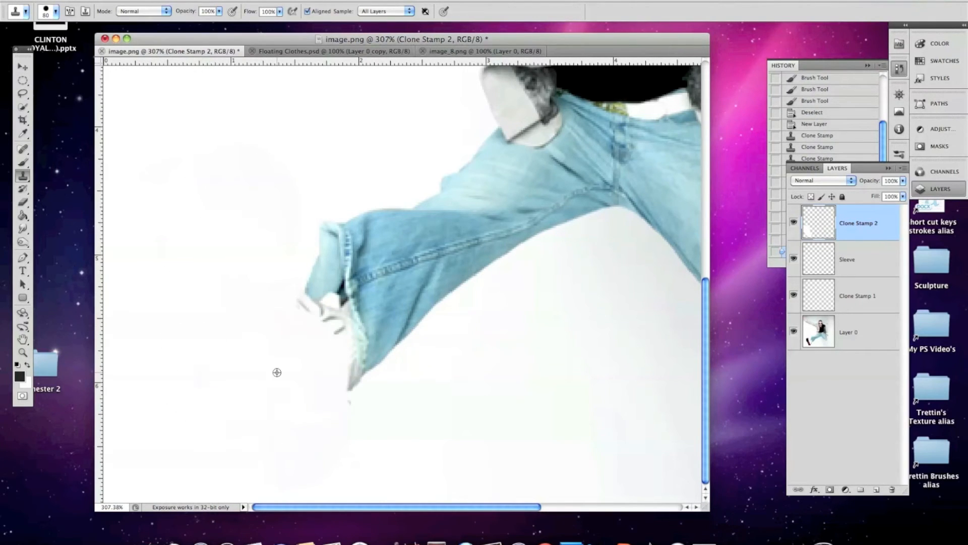
- Clone background over the rest of the shoe beside the frayed pant hem with a 40 px Clone Stamp brush
{"action": "key", "text": "p"}
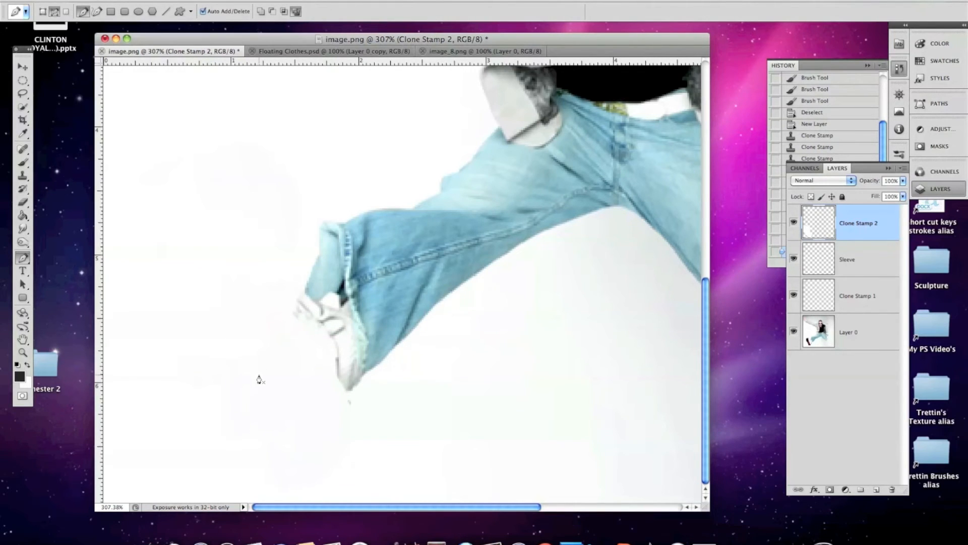
{"action": "key", "text": "s"}
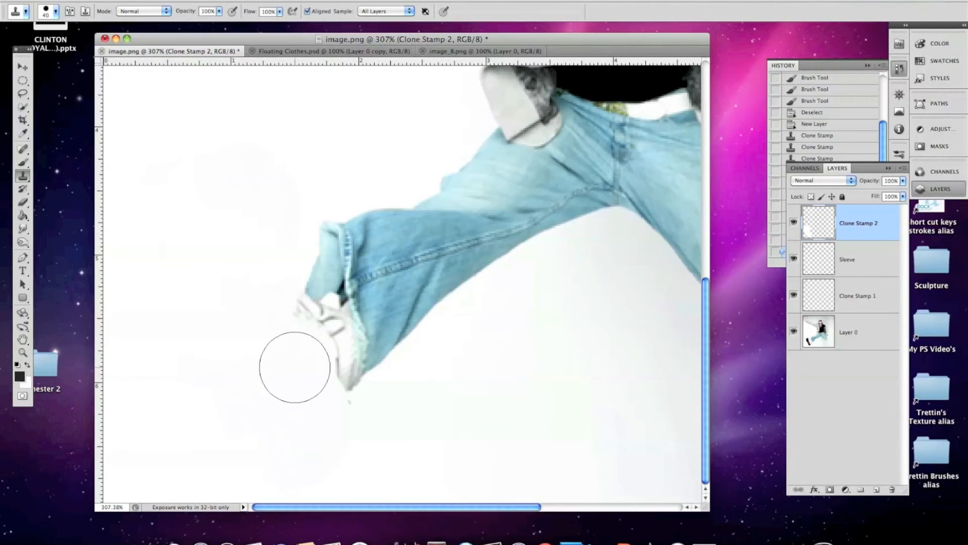
{"action": "left_click", "coordinate": [316, 358]}
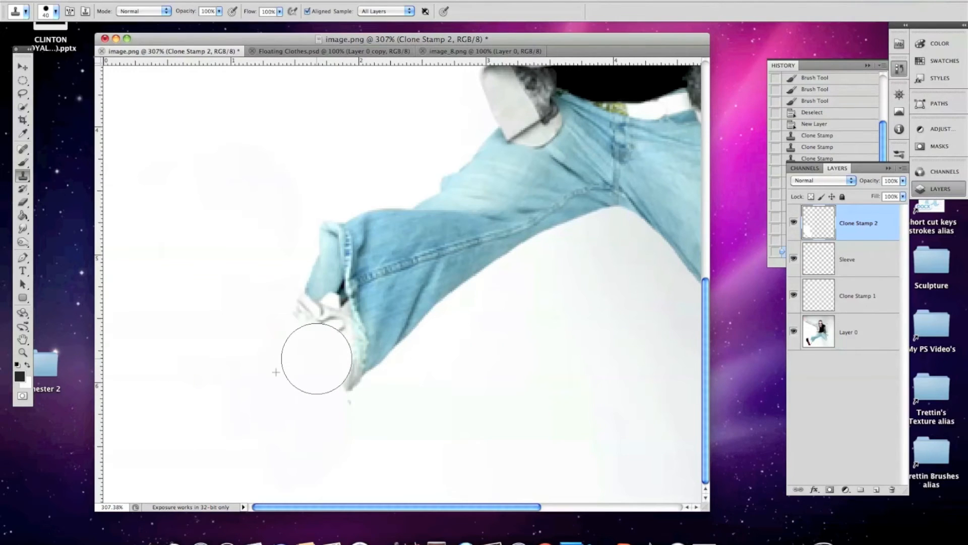
{"action": "left_click_drag", "start_coordinate": [317, 358], "coordinate": [321, 348]}
- Clone background over the remaining shoelaces and the stray speck below the pant hem with a 15 px brush
{"action": "key", "text": "bracketleft"}
{"action": "key", "text": "bracketleft"}
{"action": "key", "text": "bracketleft"}
{"action": "key", "text": "bracketleft"}
{"action": "key", "text": "bracketleft"}
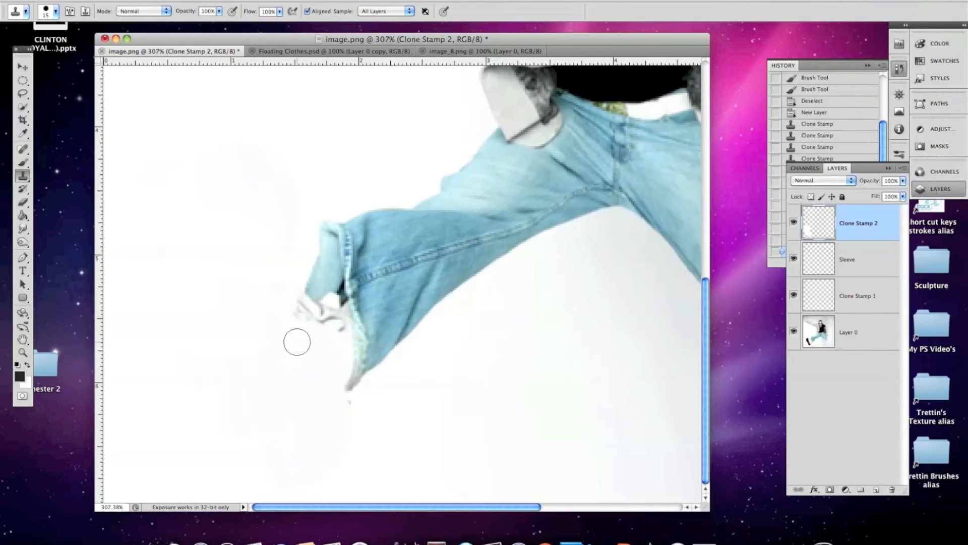
{"action": "left_click", "coordinate": [334, 326]}
{"action": "left_click", "coordinate": [321, 328]}
{"action": "left_click", "coordinate": [303, 327]}
{"action": "left_click", "coordinate": [295, 320]}
{"action": "left_click_drag", "start_coordinate": [315, 322], "coordinate": [285, 308]}
{"action": "left_click", "coordinate": [351, 406]}
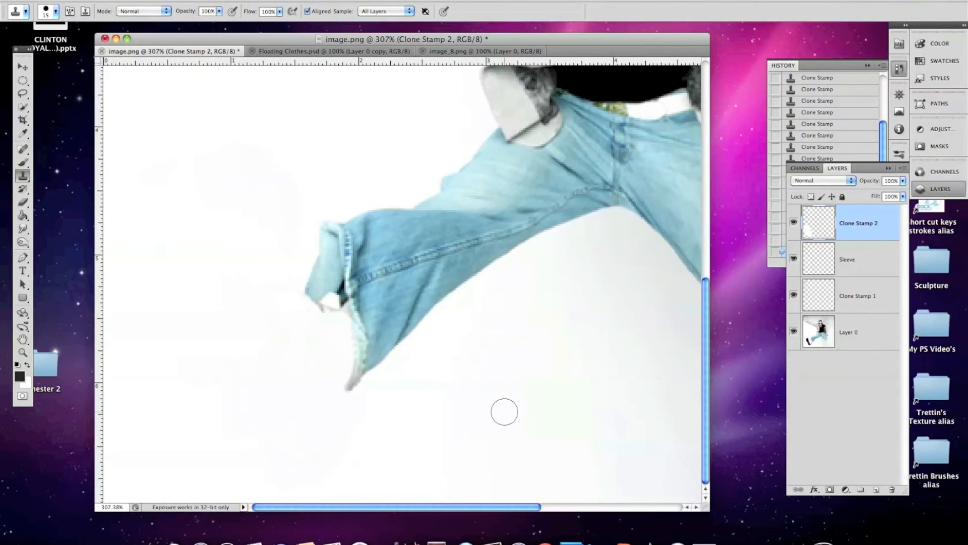
- Create a new layer named Pant leg opening and switch to the Lasso tool
{"action": "key", "text": "super+shift+n"}
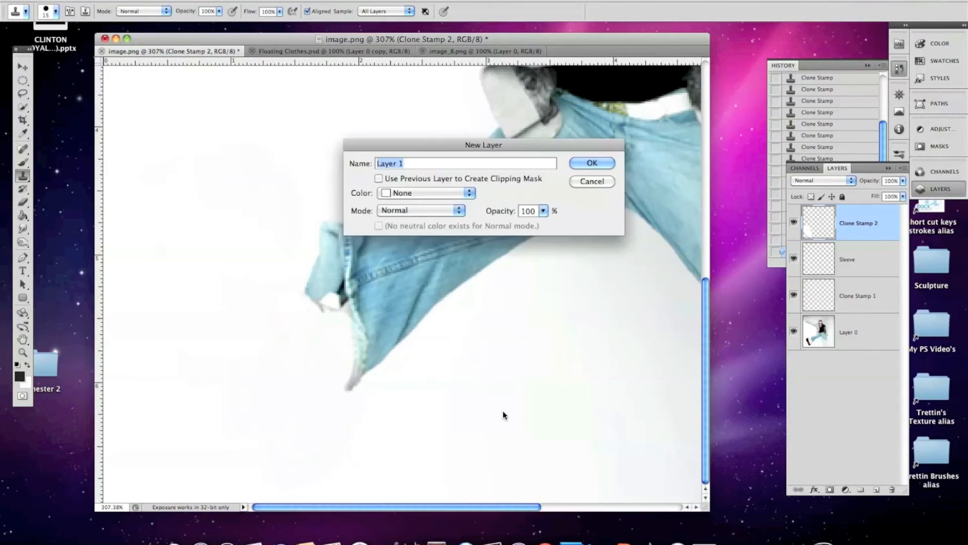
{"action": "type", "text": "Pant leg opening"}
{"action": "key", "text": "Return"}
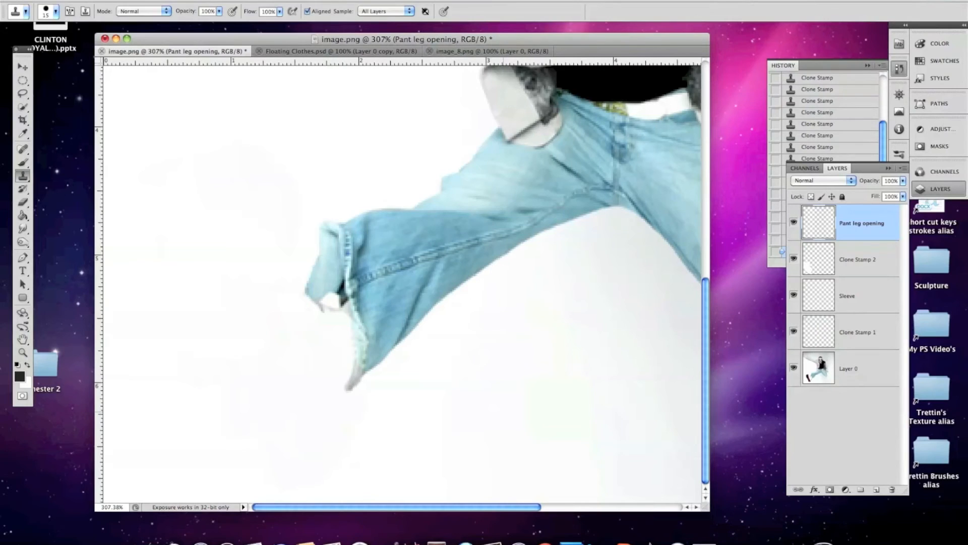
{"action": "key", "text": "l"}
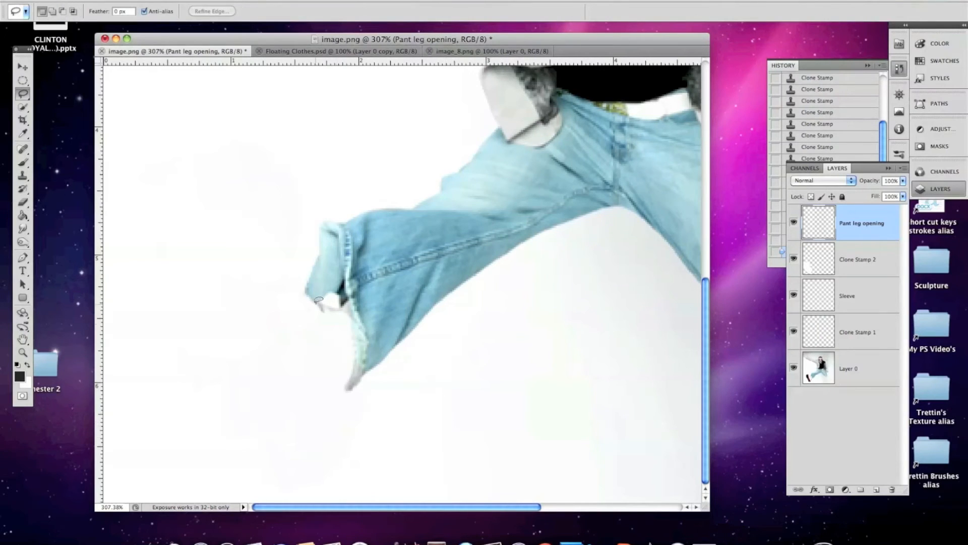
- Lasso a rounded pant leg opening below the front cuff, following the frayed hem and the jagged lower edge of the cuff
{"action": "mouse_move", "coordinate": [305, 290]}
{"action": "left_mouse_down"}
{"action": "mouse_move", "coordinate": [304, 379]}
{"action": "mouse_move", "coordinate": [331, 393]}
{"action": "mouse_move", "coordinate": [351, 367]}
{"action": "mouse_move", "coordinate": [355, 319]}
{"action": "left_mouse_up"}
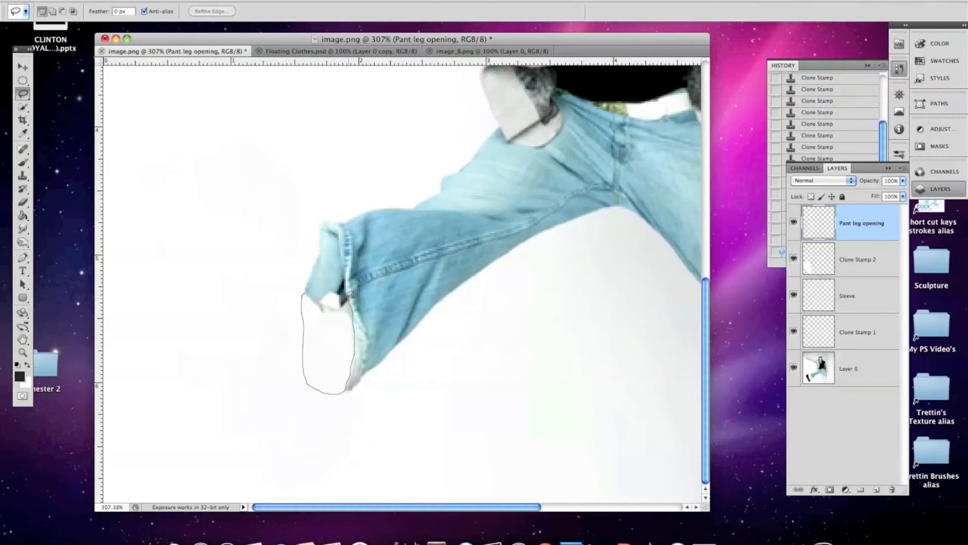
{"action": "left_click_drag", "start_coordinate": [344, 301], "coordinate": [335, 288]}
{"action": "left_click_drag", "start_coordinate": [306, 287], "coordinate": [307, 288]}
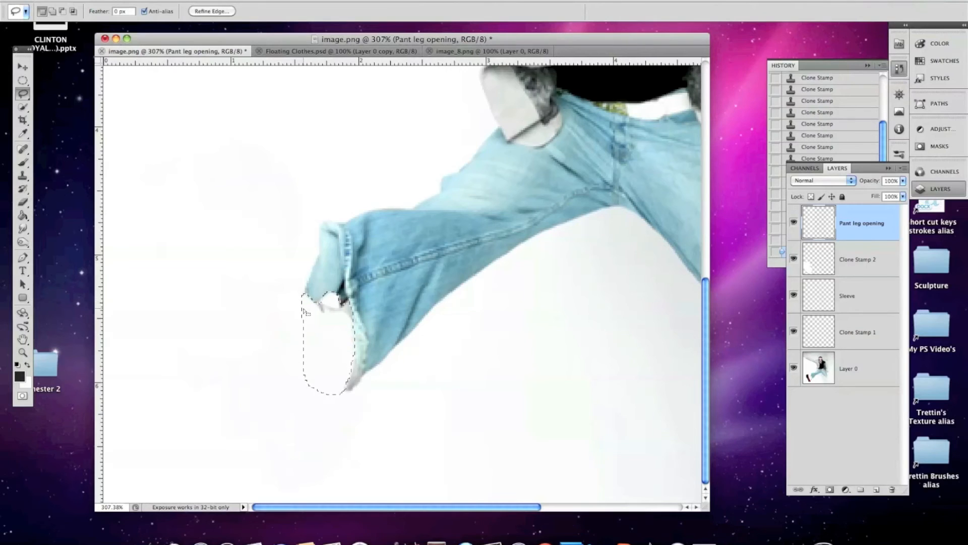
- Sample the light denim blue from the jeans on Layer 0 and fill the selection with it on the Pant leg opening layer
{"action": "key", "text": "i"}
{"action": "left_click", "coordinate": [378, 306]}
{"action": "left_click", "coordinate": [803, 370]}
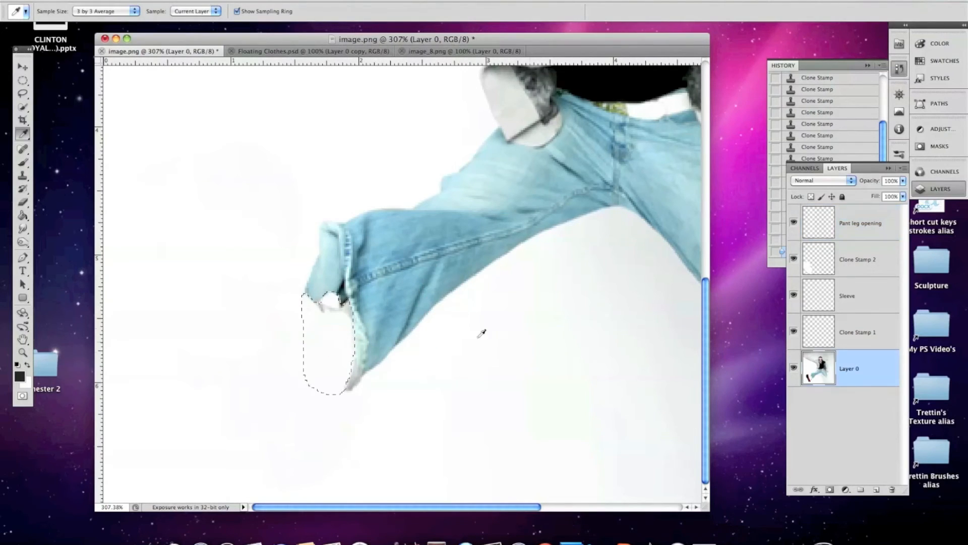
{"action": "left_click", "coordinate": [379, 293]}
{"action": "left_click", "coordinate": [831, 232]}
{"action": "key", "text": "g"}
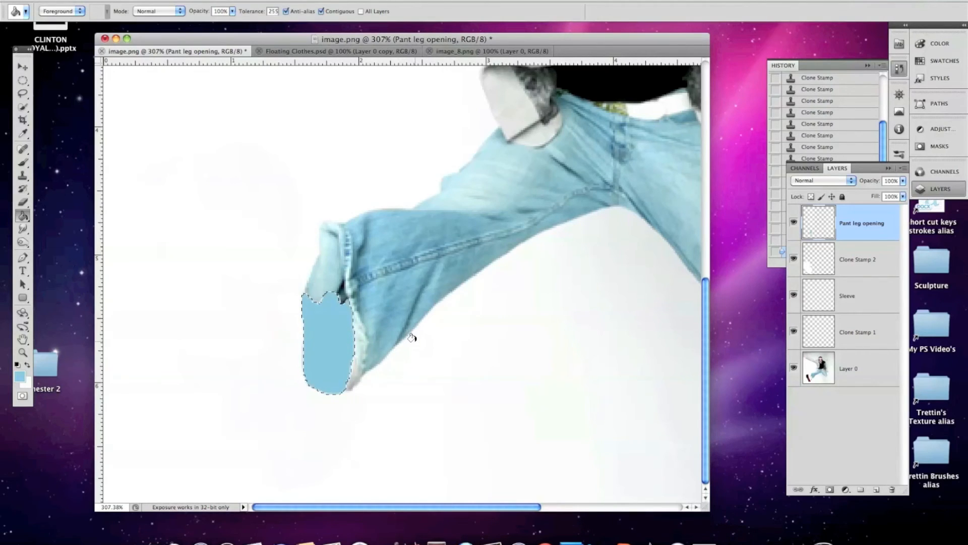
- Clone denim texture from the lower pant leg over the blue fill inside the selection with a 30 px Clone Stamp
{"action": "left_click_drag", "start_coordinate": [412, 337], "coordinate": [387, 320]}
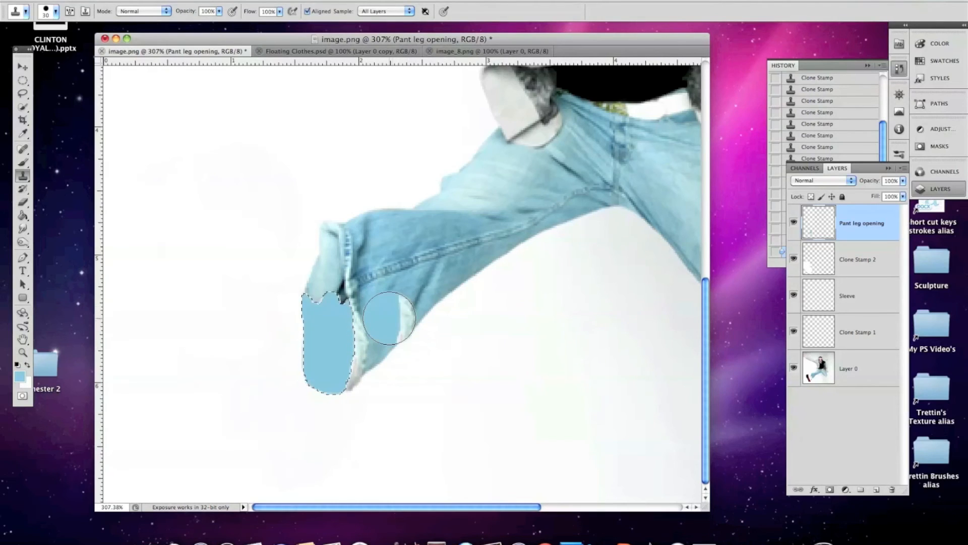
{"action": "left_click", "coordinate": [389, 318]}
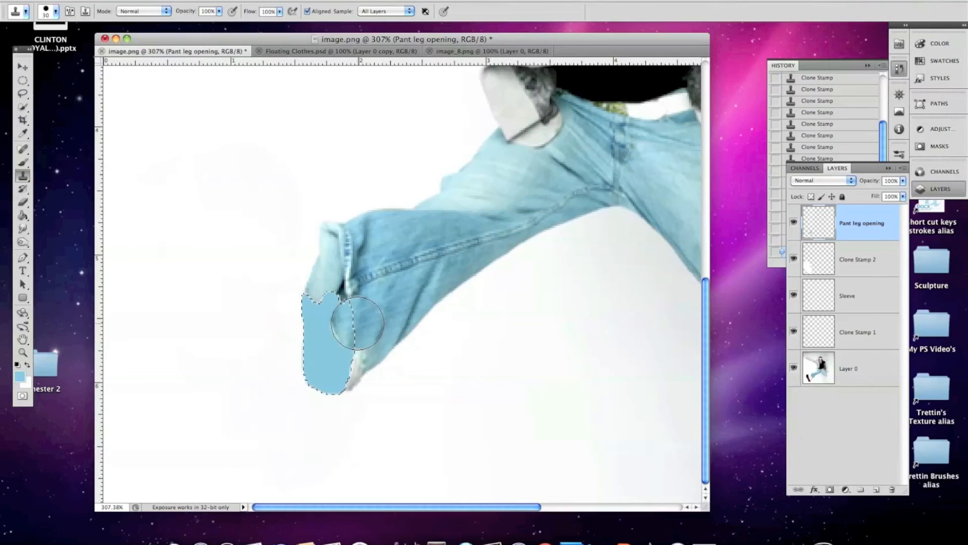
{"action": "mouse_move", "coordinate": [323, 345]}
{"action": "left_mouse_down"}
{"action": "mouse_move", "coordinate": [337, 322]}
{"action": "mouse_move", "coordinate": [343, 328]}
{"action": "left_mouse_up"}
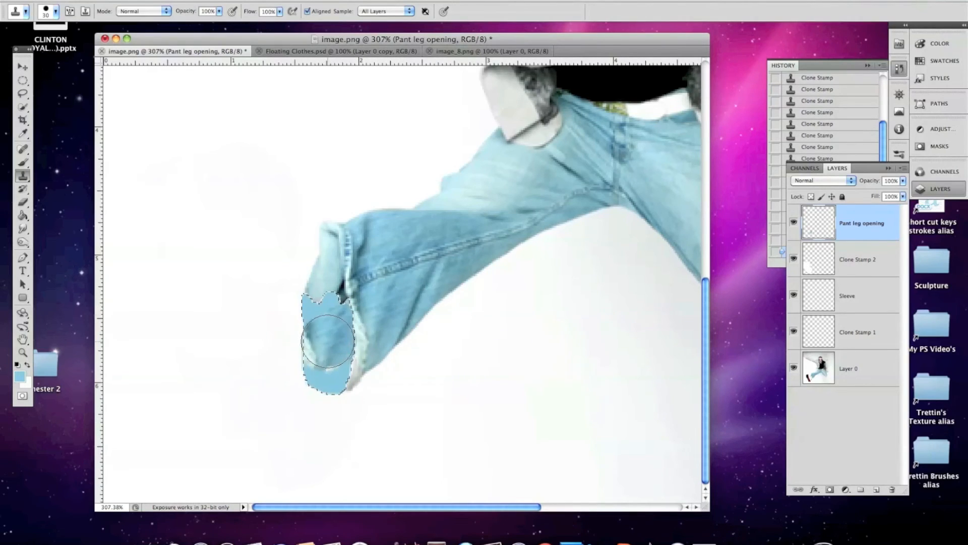
{"action": "left_click", "coordinate": [319, 348]}
{"action": "left_click", "coordinate": [316, 357]}
{"action": "left_click", "coordinate": [325, 330]}
{"action": "left_click", "coordinate": [328, 348]}
{"action": "left_click", "coordinate": [335, 383]}
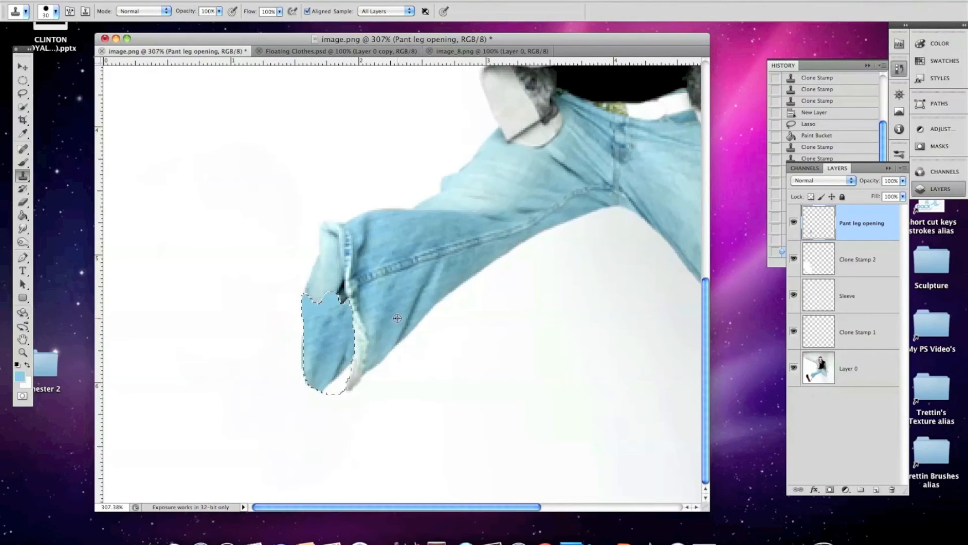
{"action": "left_click_drag", "start_coordinate": [360, 370], "coordinate": [328, 388]}
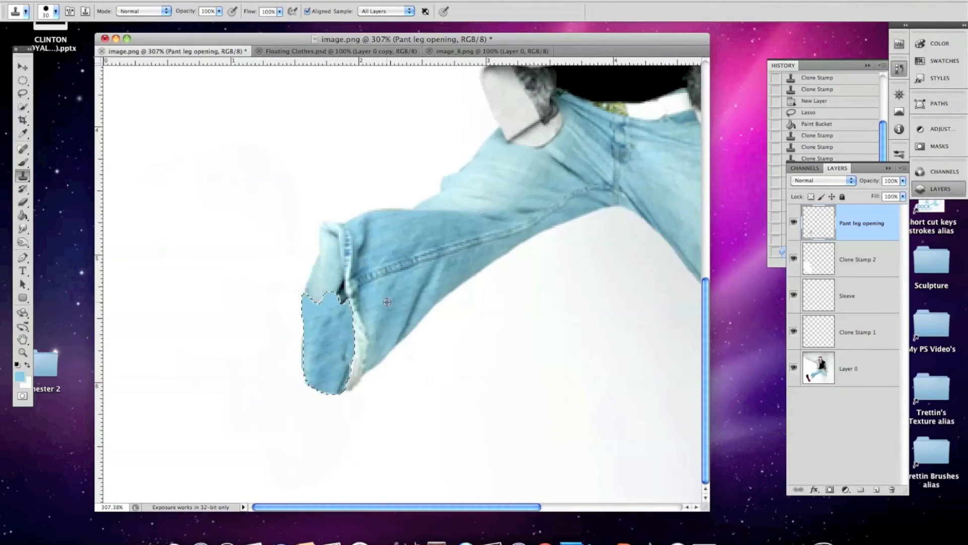
{"action": "left_click", "coordinate": [351, 374]}
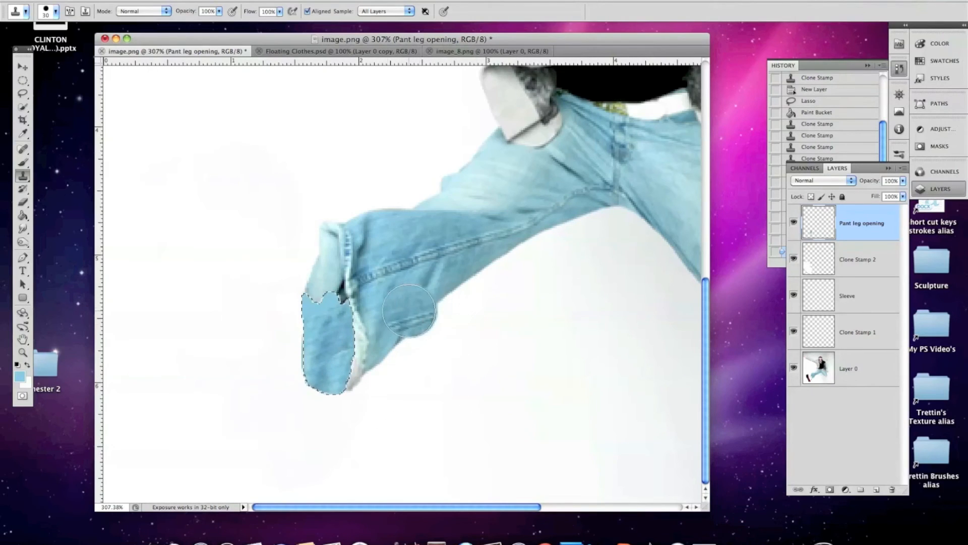
- Blend the top of the pant leg opening into the cuff by cloning the denim above it with a 35 px Clone Stamp
{"action": "key", "text": "["}
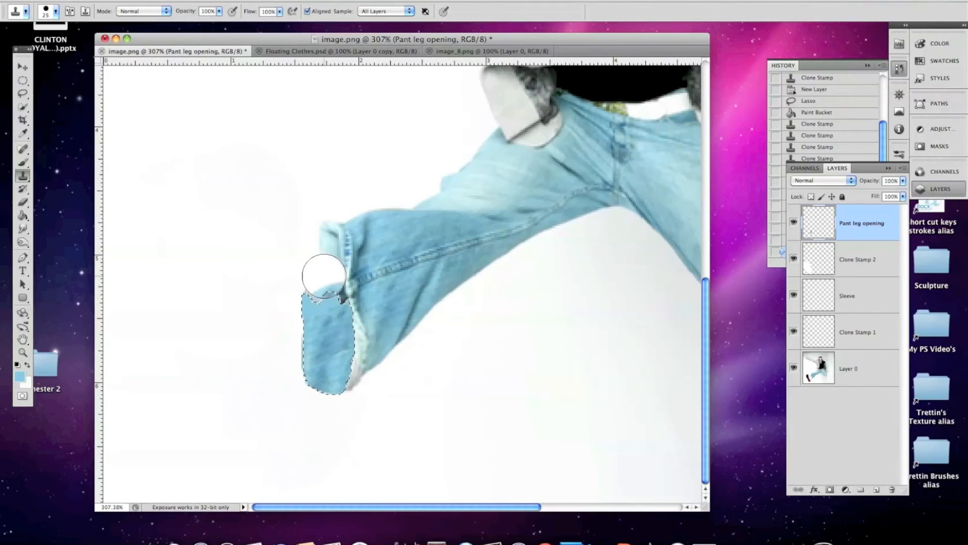
{"action": "left_click_drag", "start_coordinate": [320, 304], "coordinate": [329, 343]}
{"action": "key", "text": "]"}
{"action": "key", "text": "]"}
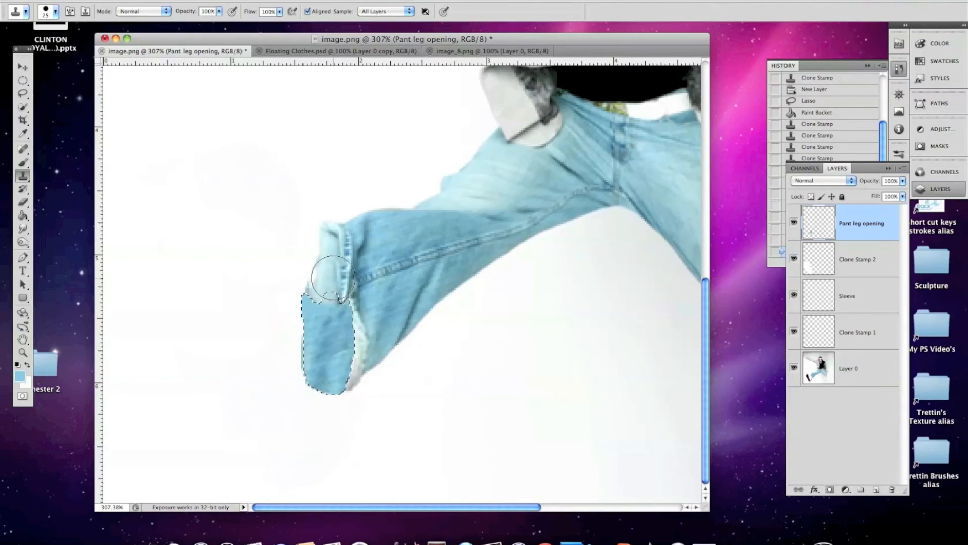
{"action": "left_click", "coordinate": [329, 278], "text": "alt"}
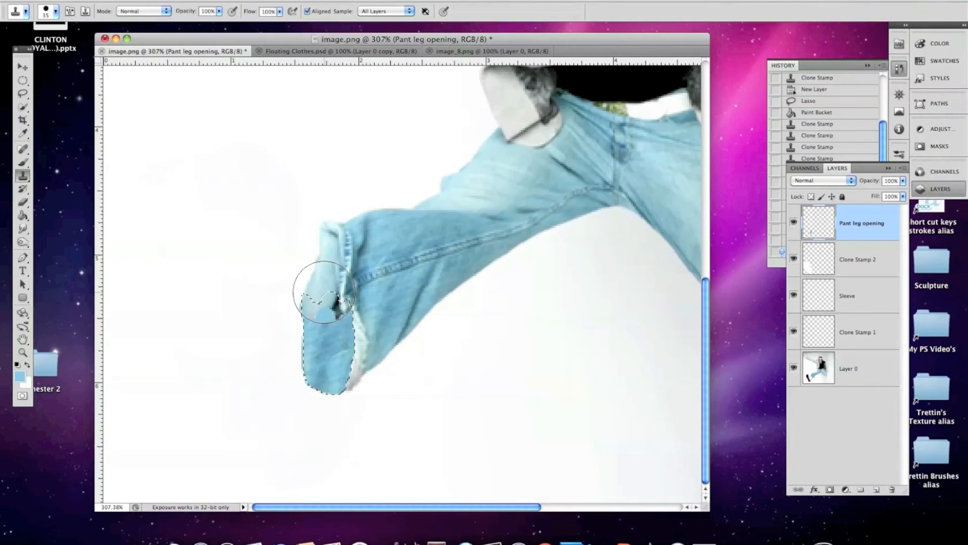
{"action": "left_click", "coordinate": [324, 292]}
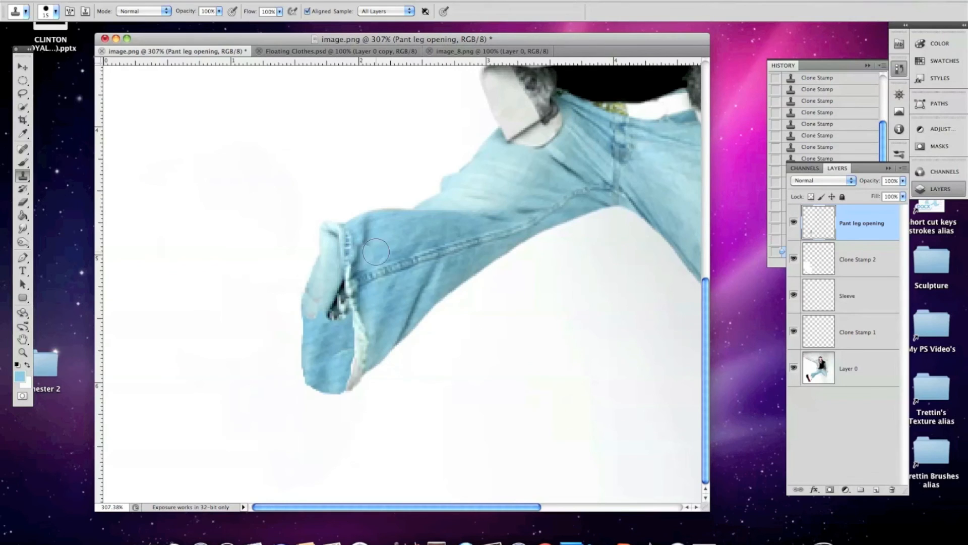
- Examine the pant leg openings and sleeves in Floating Clothes.psd, and the finished floating clothes composition in image_8.png
{"action": "left_click", "coordinate": [319, 51]}
{"action": "key", "text": "z"}
{"action": "left_click_drag", "start_coordinate": [381, 394], "coordinate": [308, 410]}
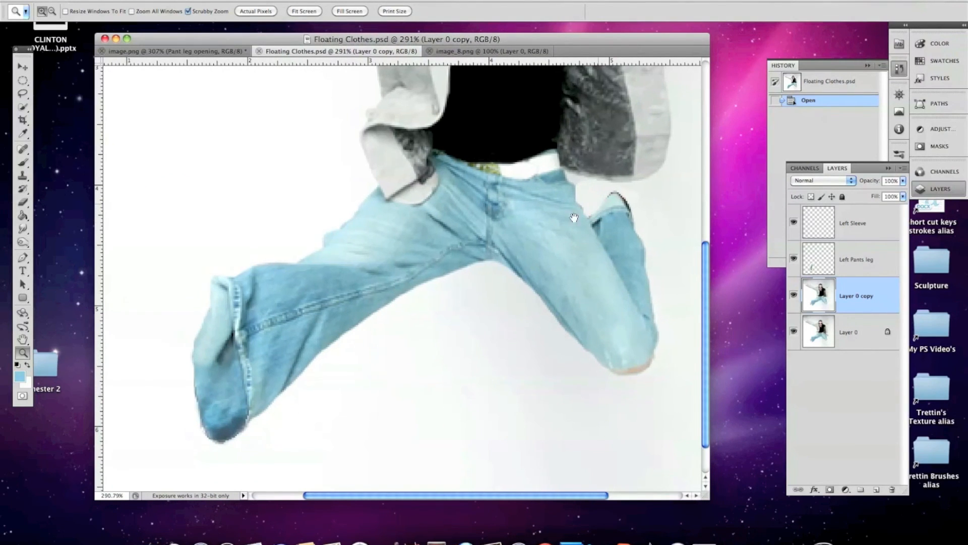
{"action": "left_click_drag", "start_coordinate": [599, 205], "coordinate": [477, 260]}
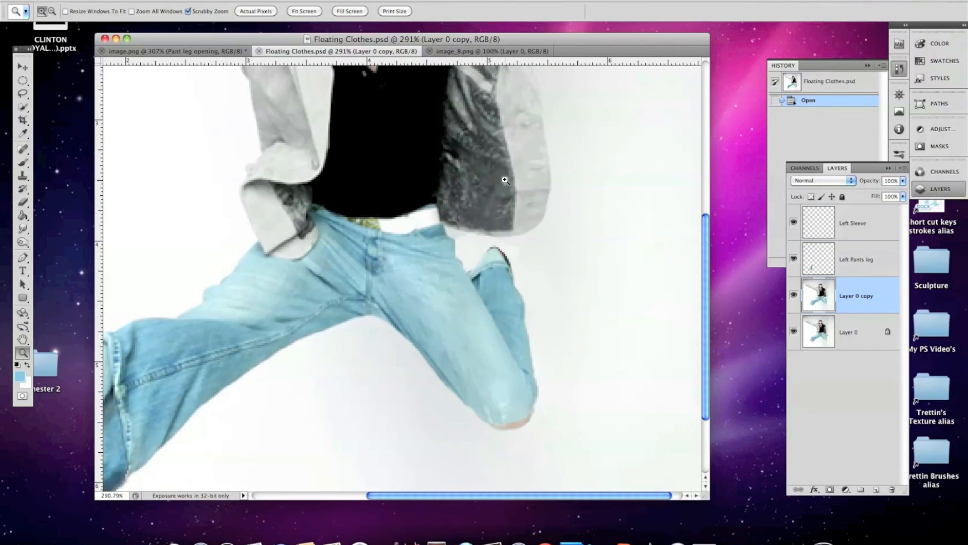
{"action": "scroll", "coordinate": [506, 214], "scroll_direction": "up", "scroll_amount": 10}
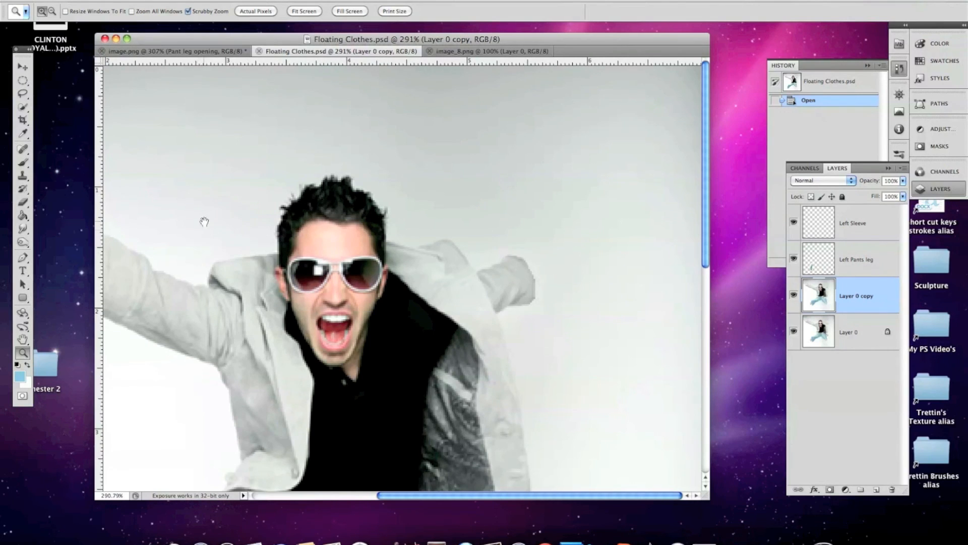
{"action": "left_click_drag", "start_coordinate": [201, 219], "coordinate": [528, 263]}
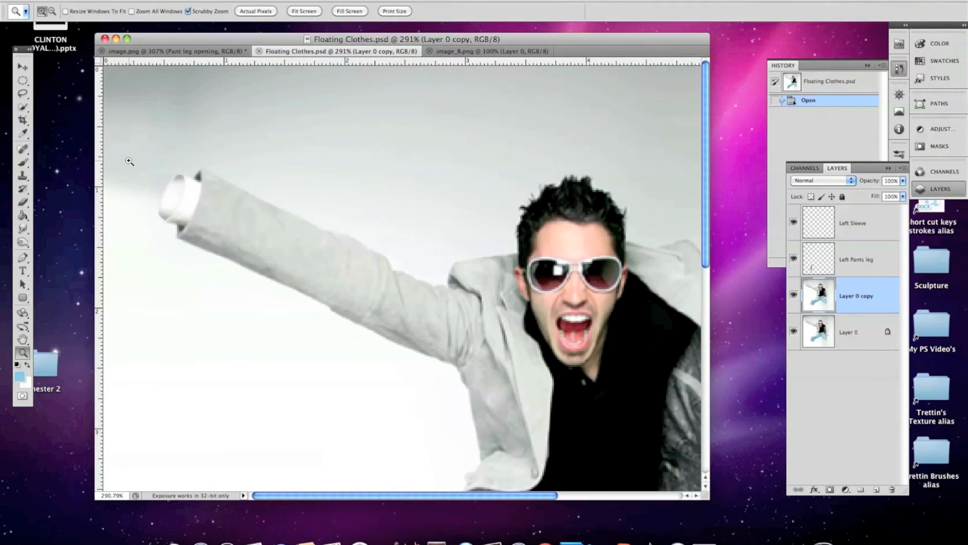
{"action": "left_click", "coordinate": [463, 49]}
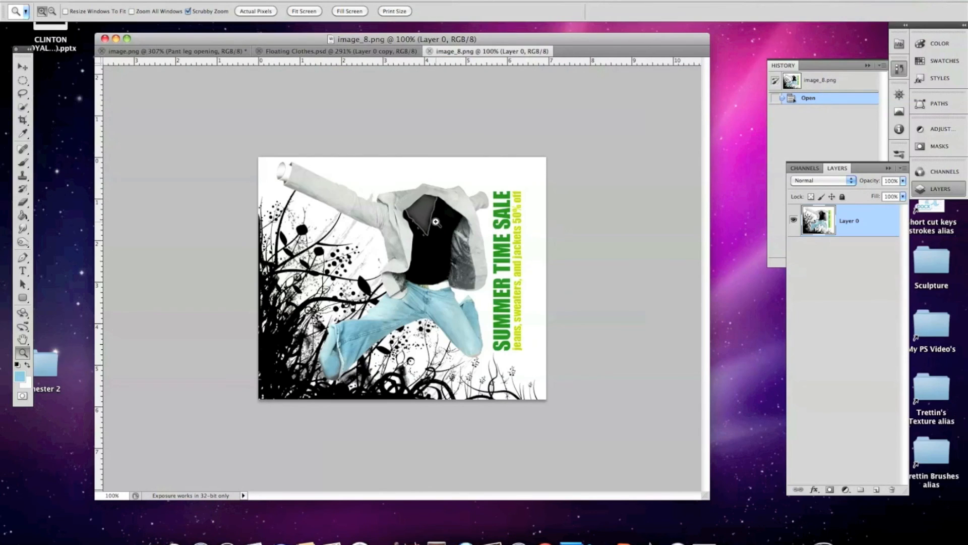
{"action": "left_click_drag", "start_coordinate": [283, 182], "coordinate": [269, 182]}
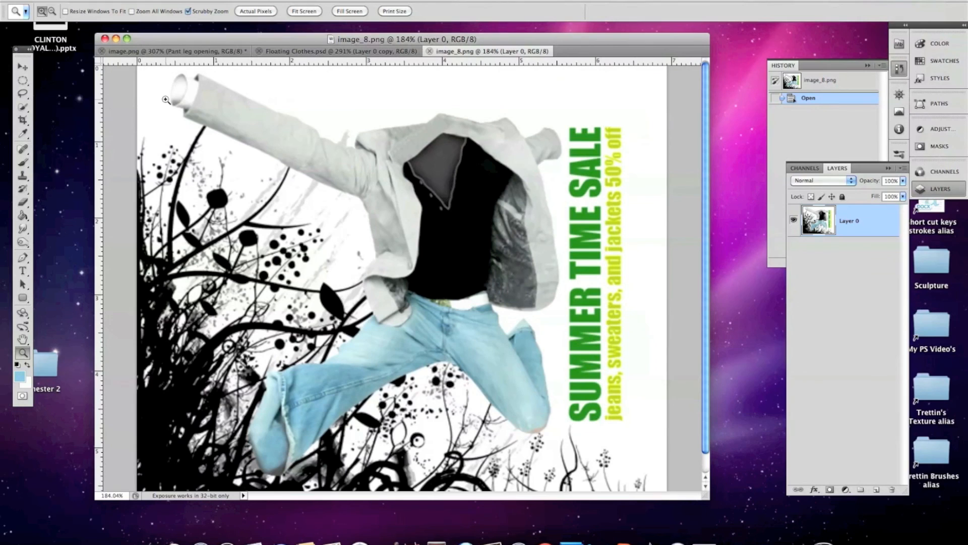